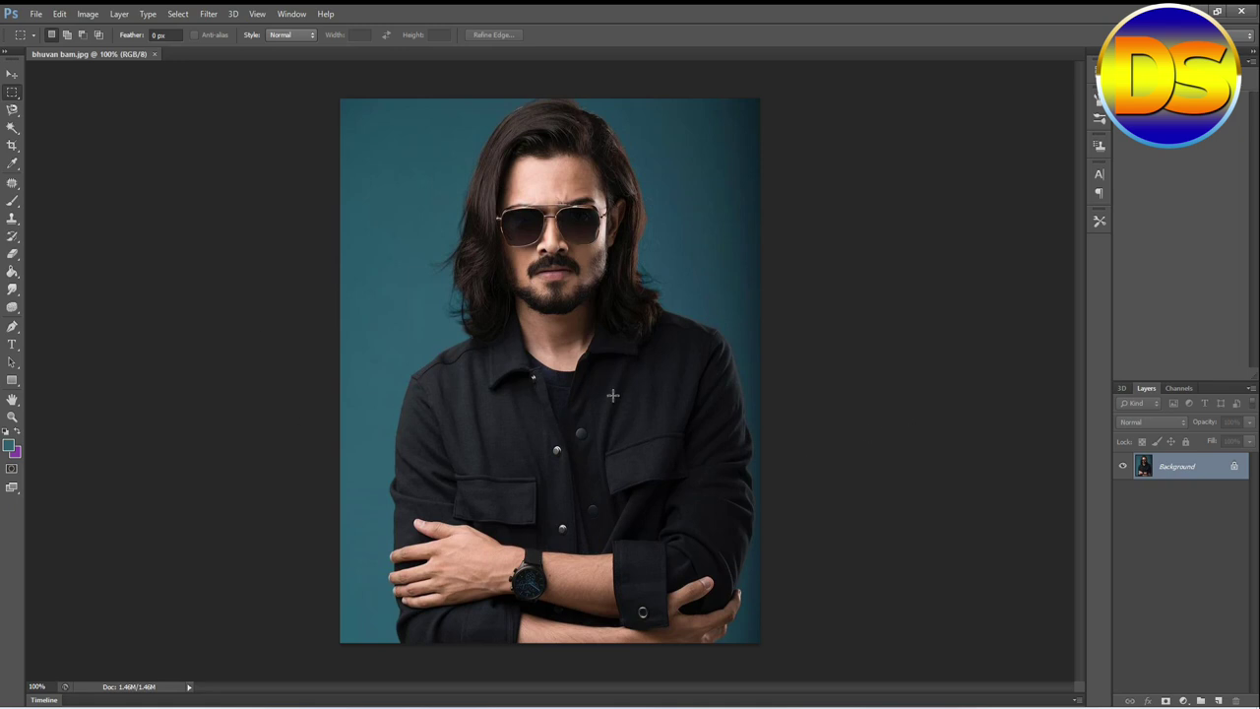
Duplicate the Background layer and add an empty layer between the original and its copy.
key("ctrl+j")
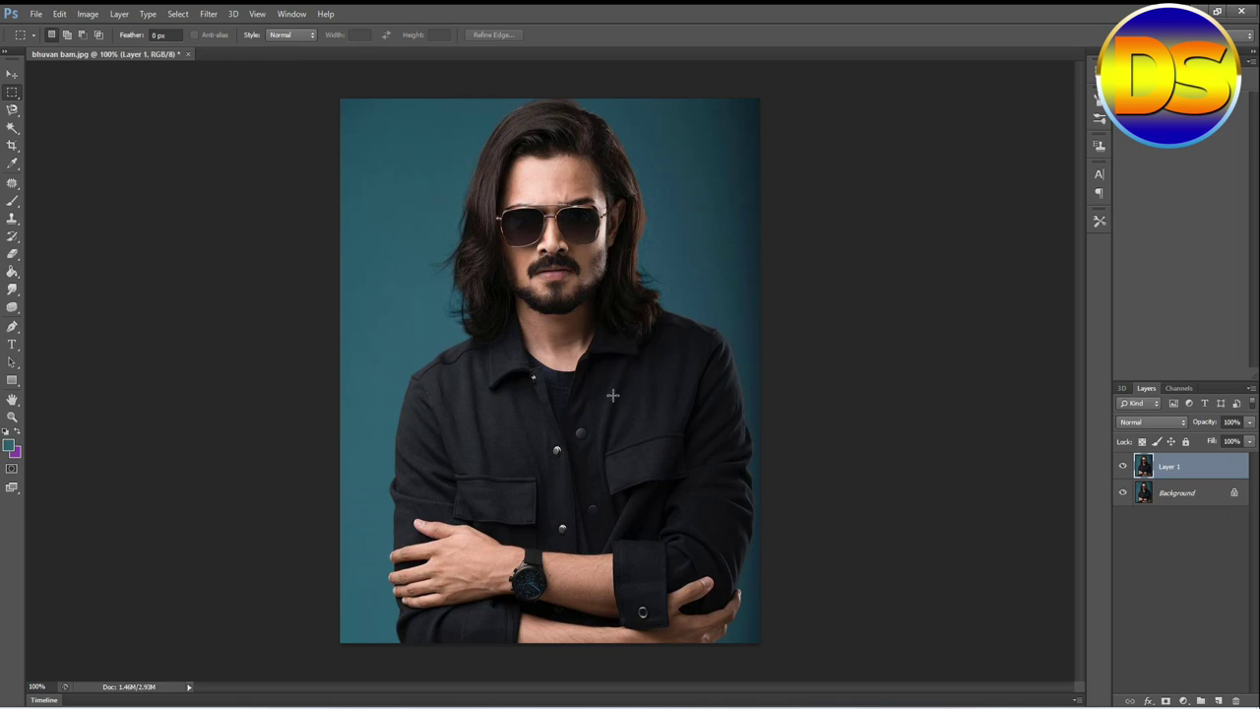
left_click(1169, 500)
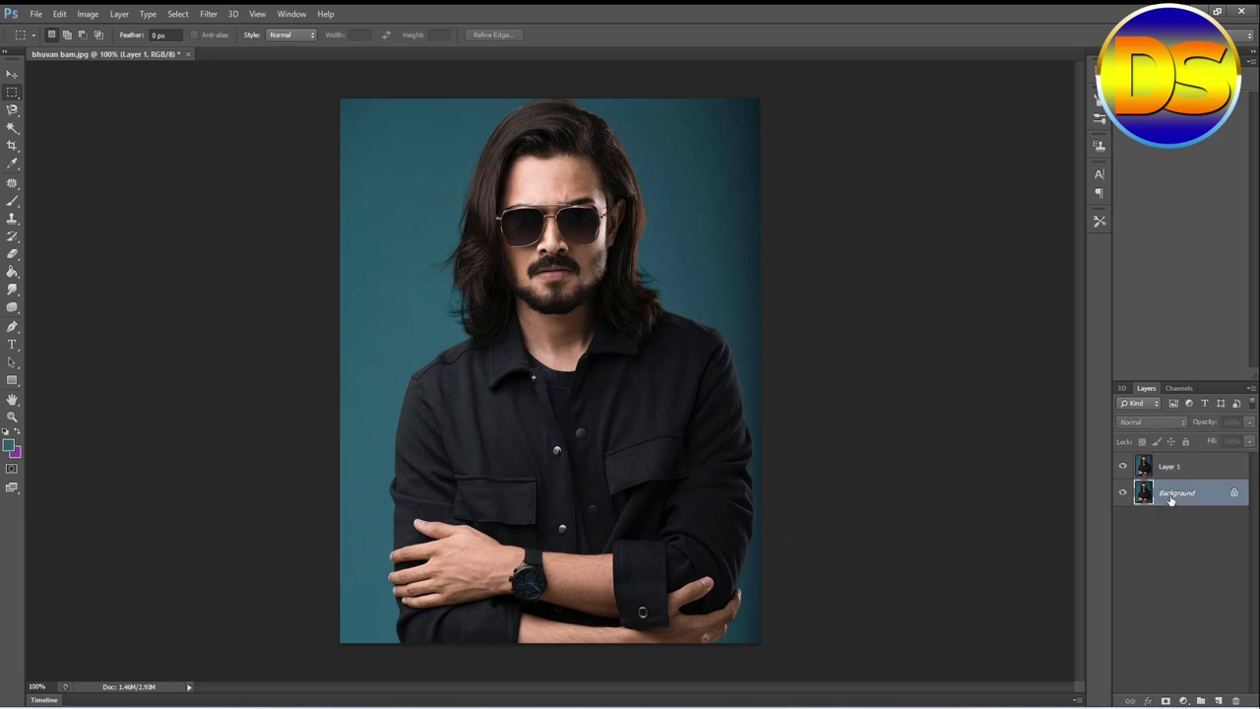
left_click(1218, 701)
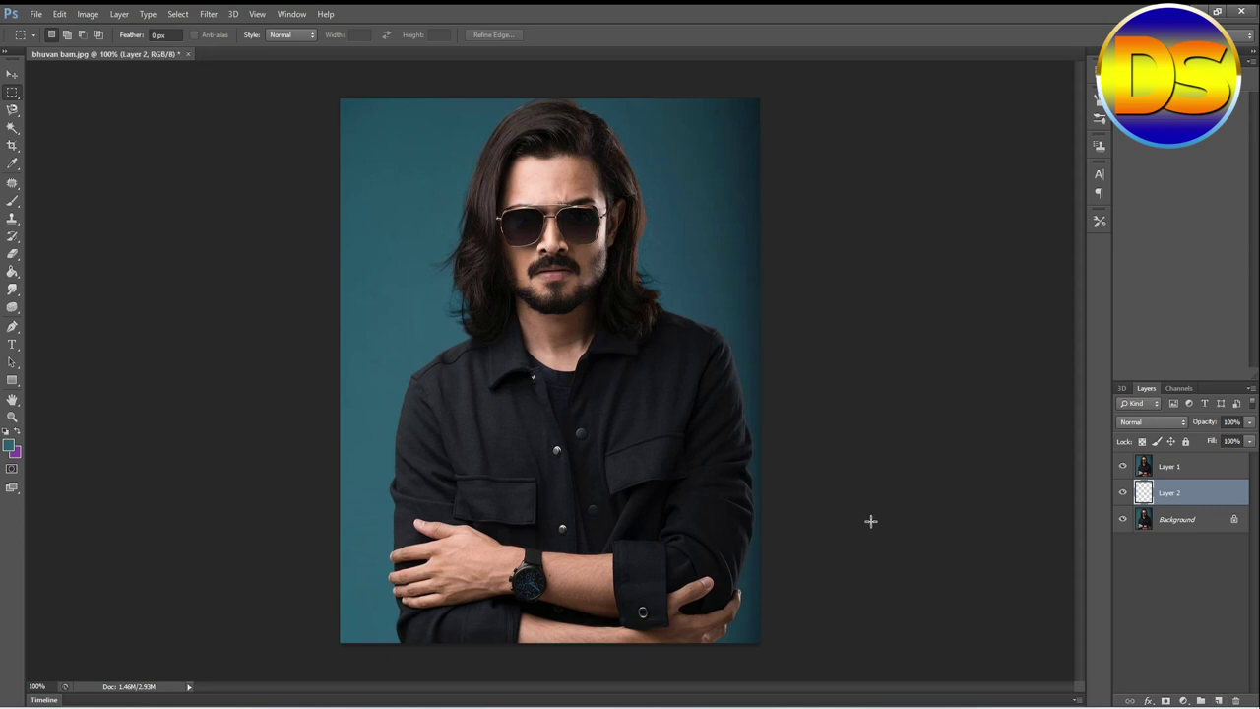
Sample teal #2b5e6f from the photo's backdrop as the background color and fill Layer 2 with it.
key("alt+BackSpace")
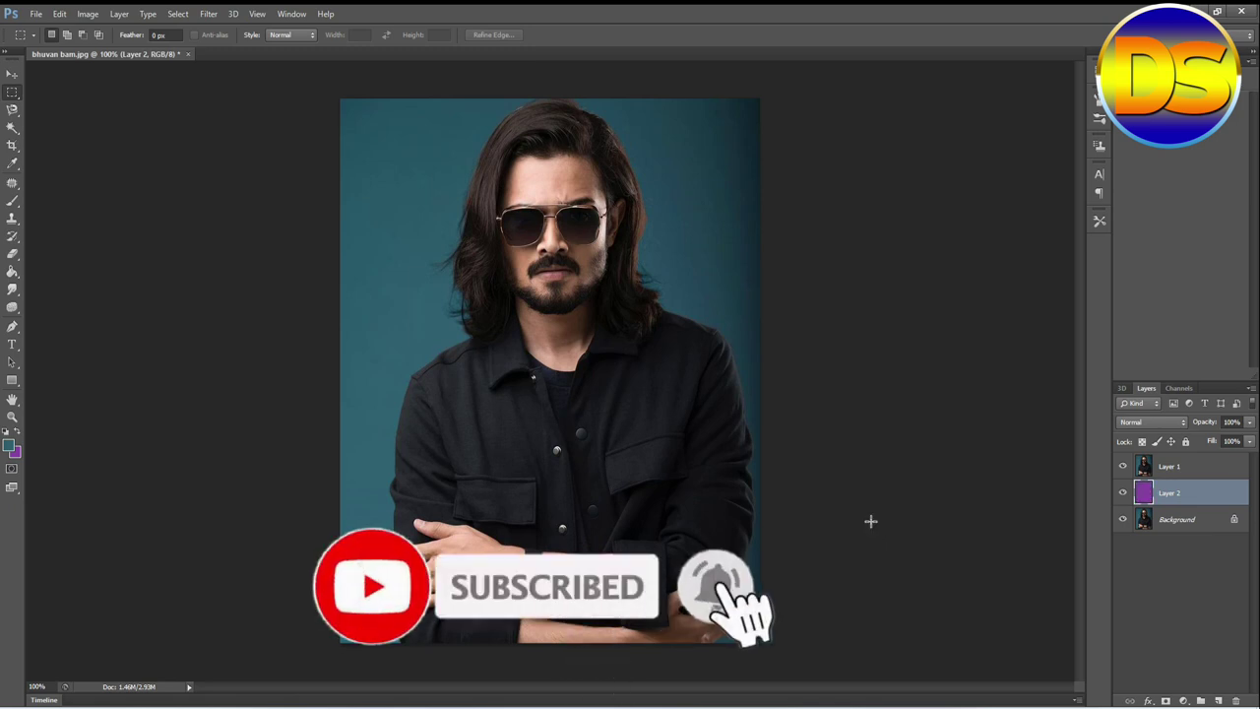
left_click(15, 453)
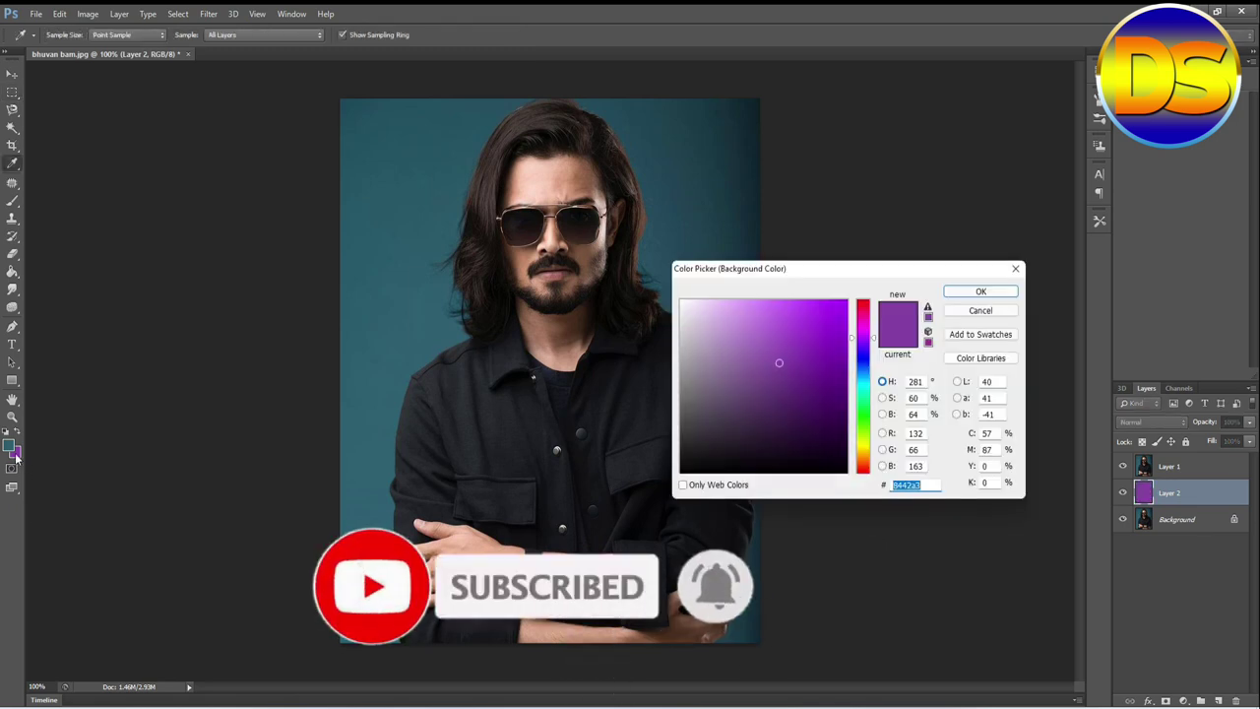
left_click(383, 328)
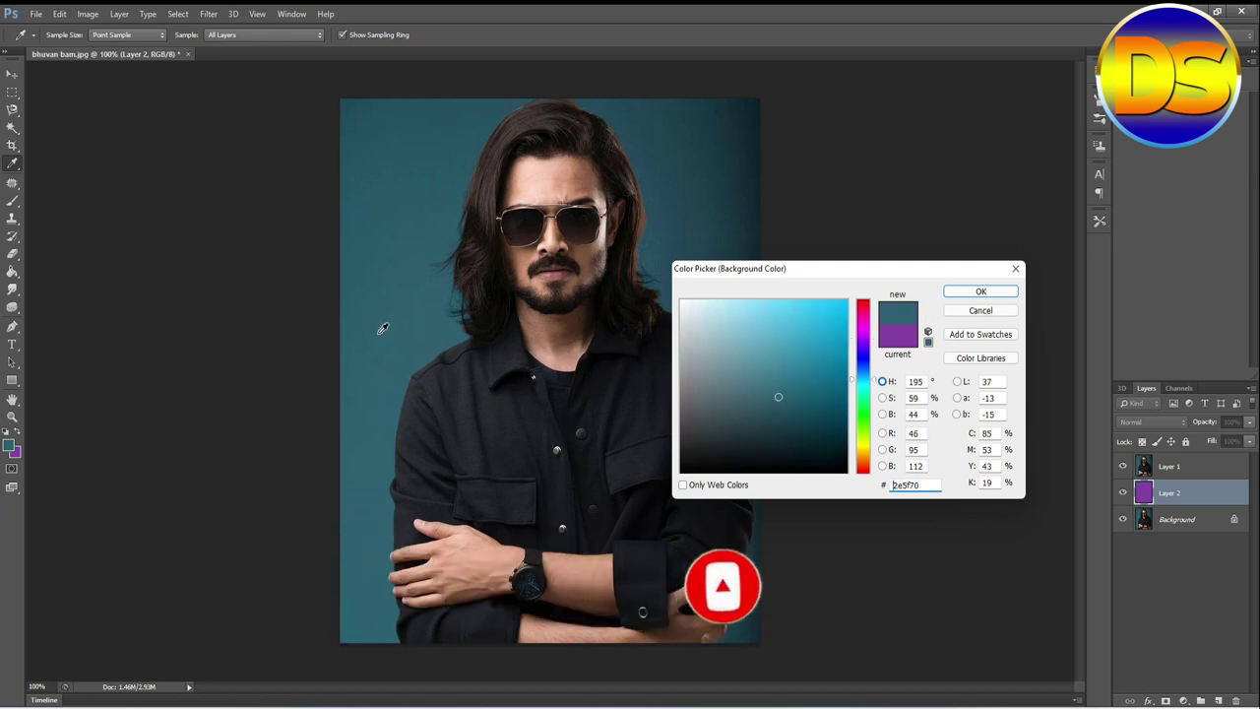
left_click(379, 332)
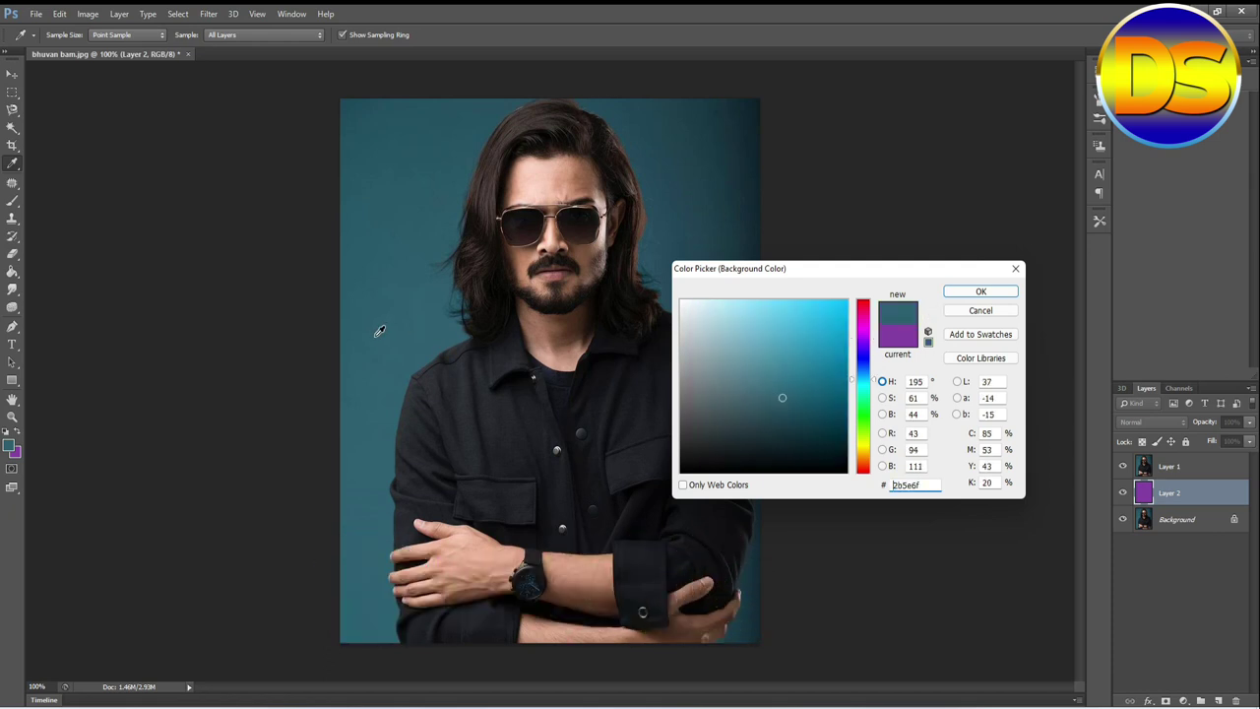
left_click(964, 293)
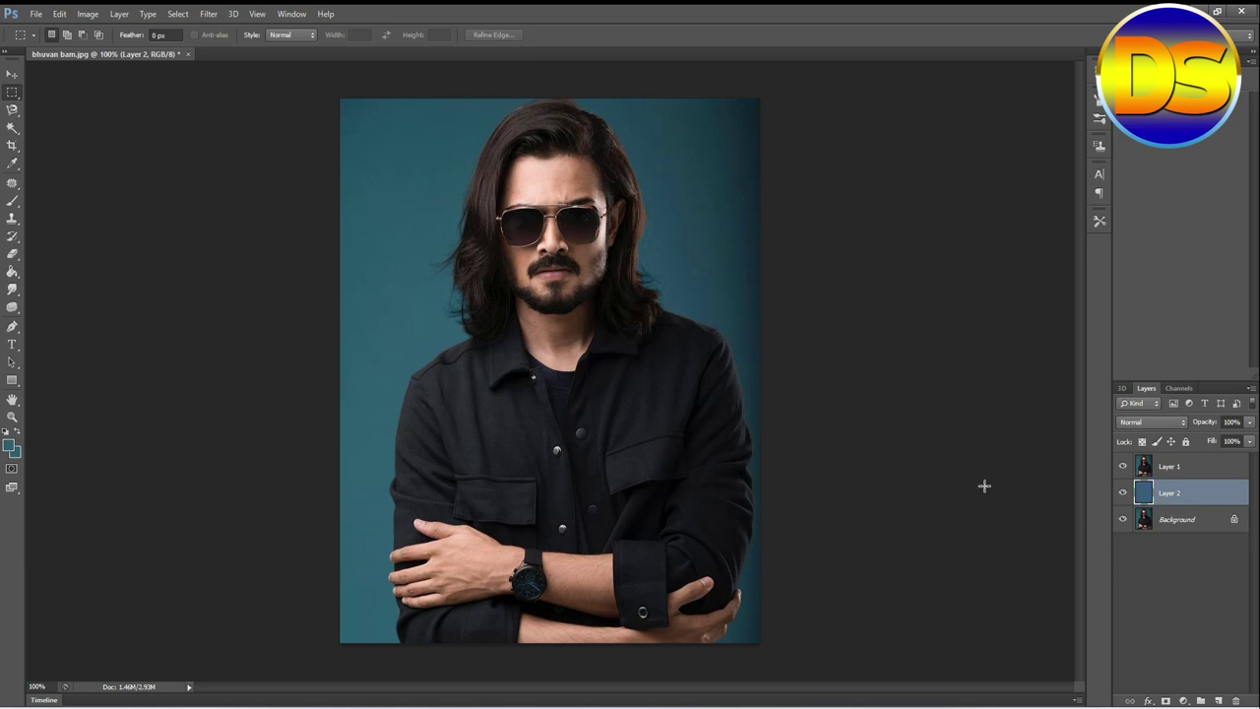
With Layer 1 selected, crop the canvas to landscape, extending it above and beside the man and cutting it off at his chest.
left_click(1172, 470)
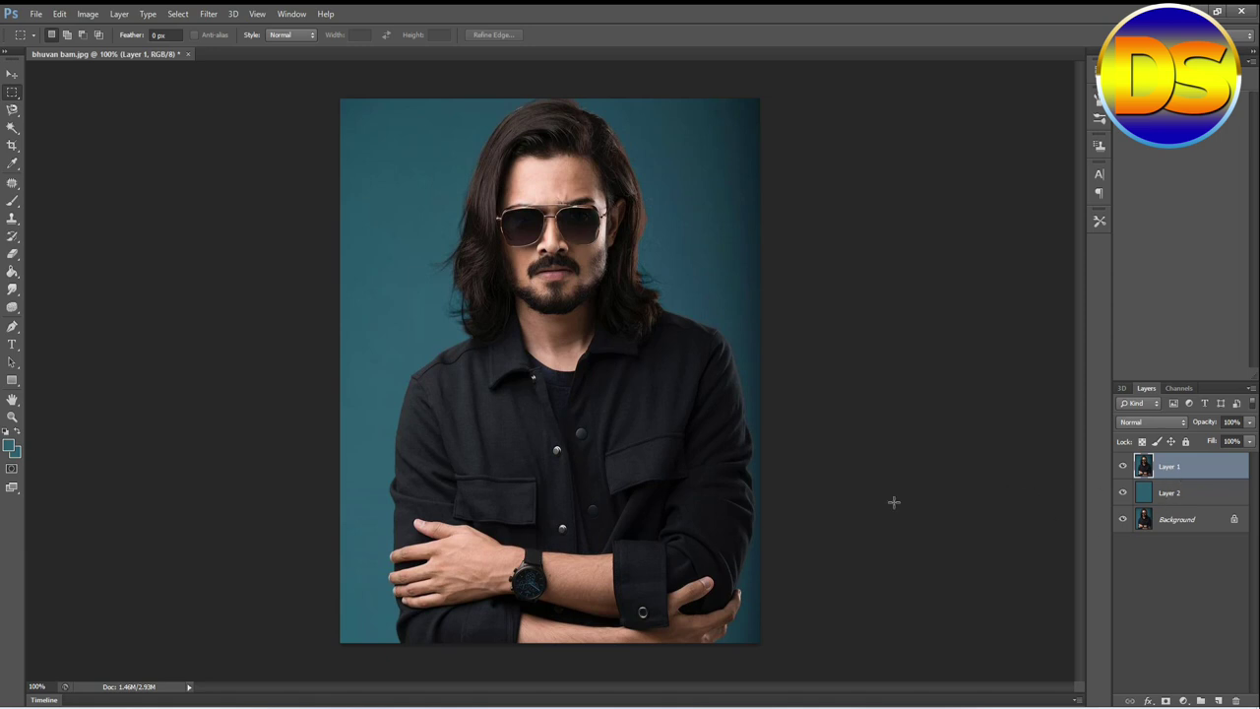
left_click(12, 144)
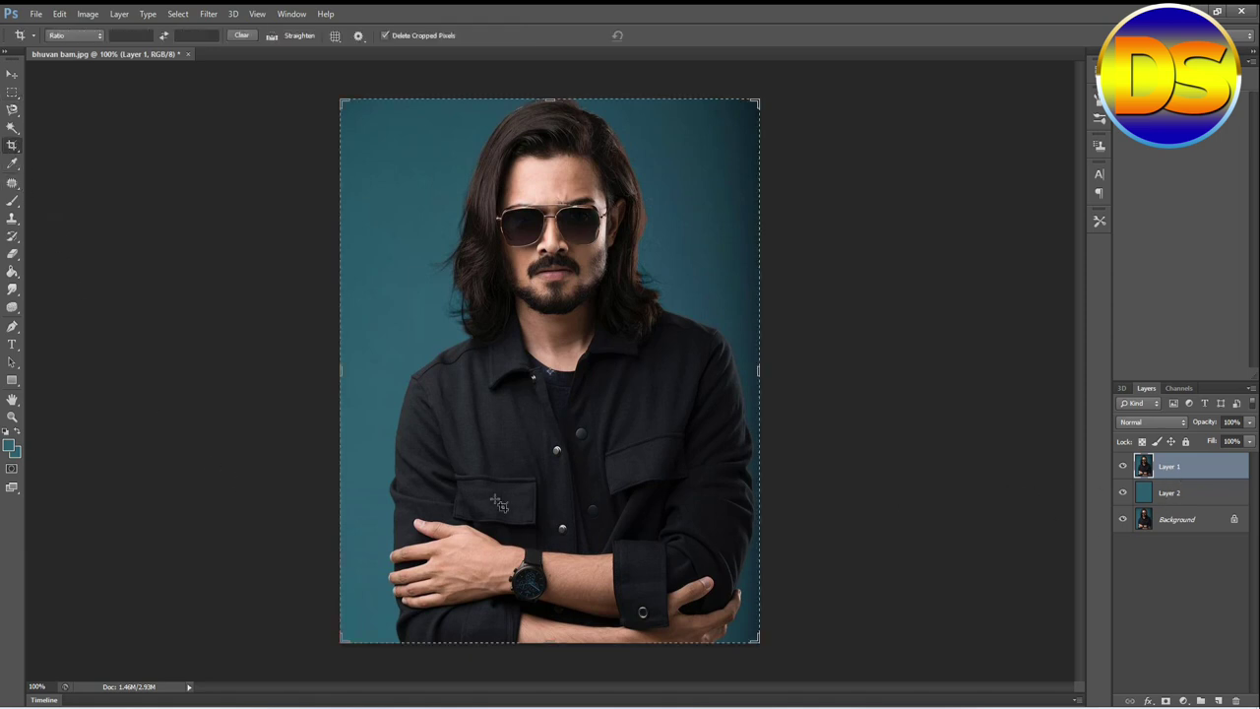
left_click_drag(550, 641, 549, 547)
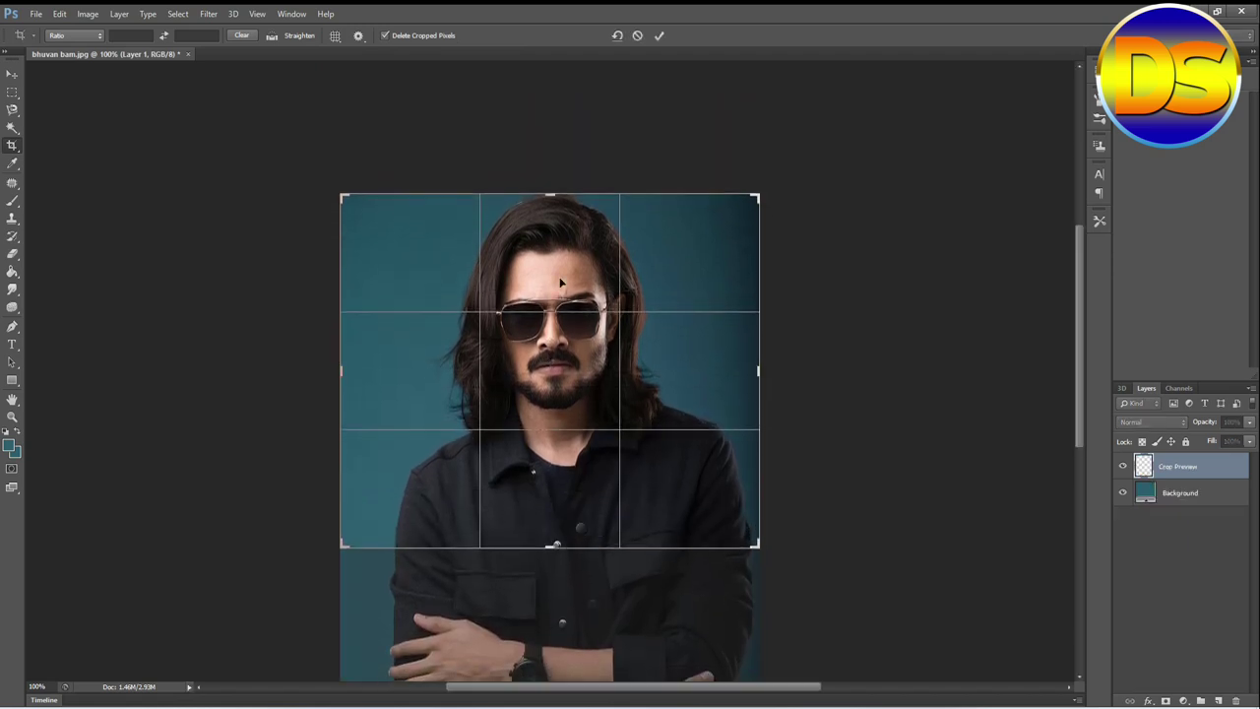
left_click_drag(552, 193, 551, 164)
left_click_drag(759, 368, 899, 368)
left_click_drag(274, 374, 133, 374)
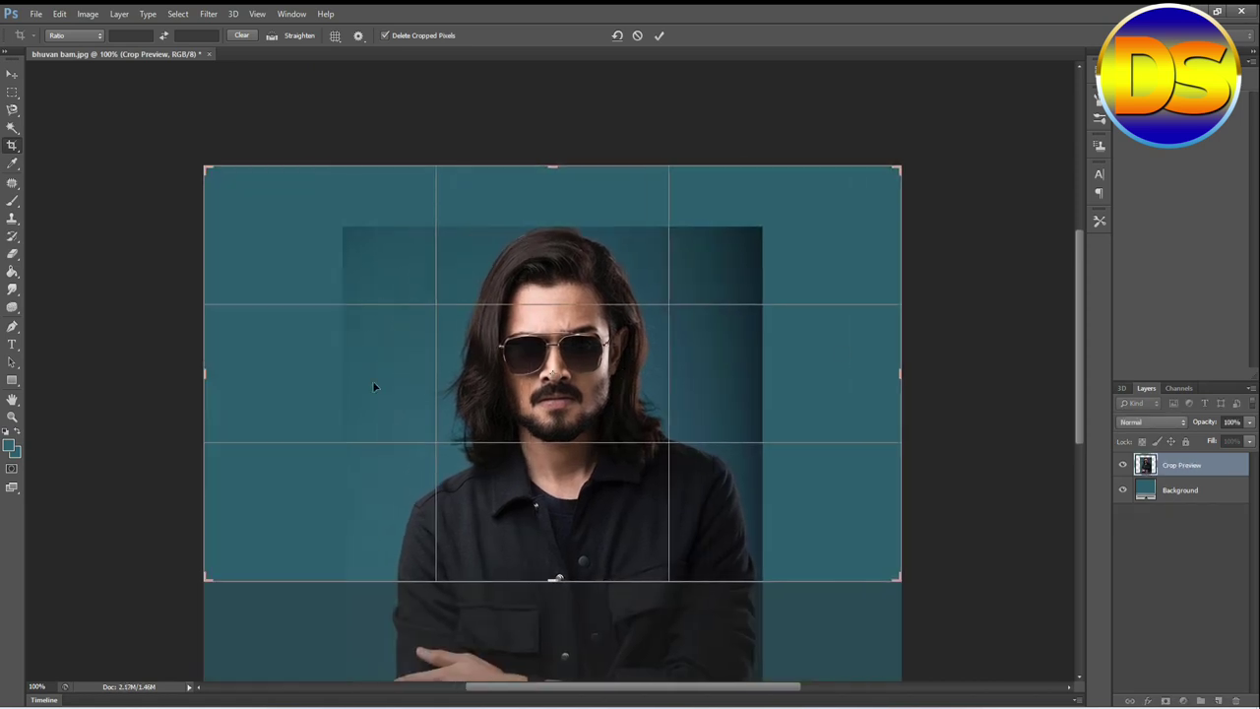
left_click_drag(562, 589, 562, 622)
left_click_drag(903, 376, 926, 376)
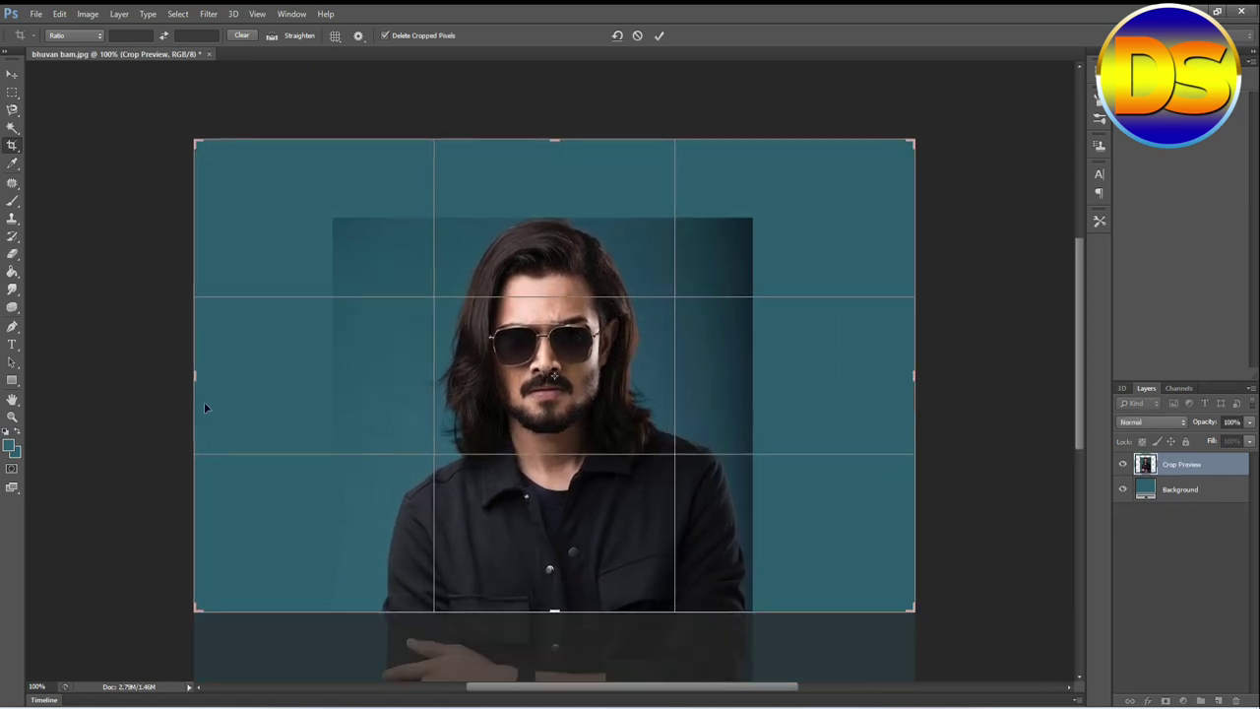
left_click(12, 94)
left_click(554, 274)
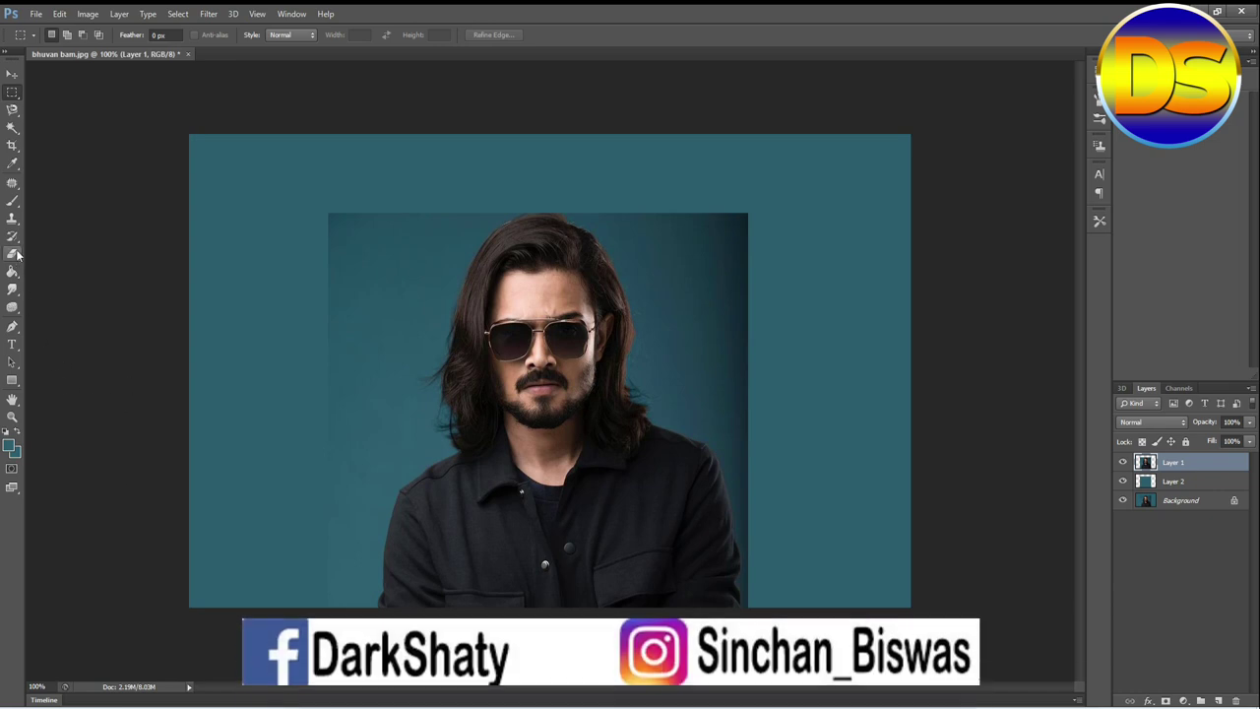
Paint over the photo's backdrop and its hard edges around the man on Layer 1 with a 100 px teal brush.
left_click(12, 202)
left_click(68, 198)
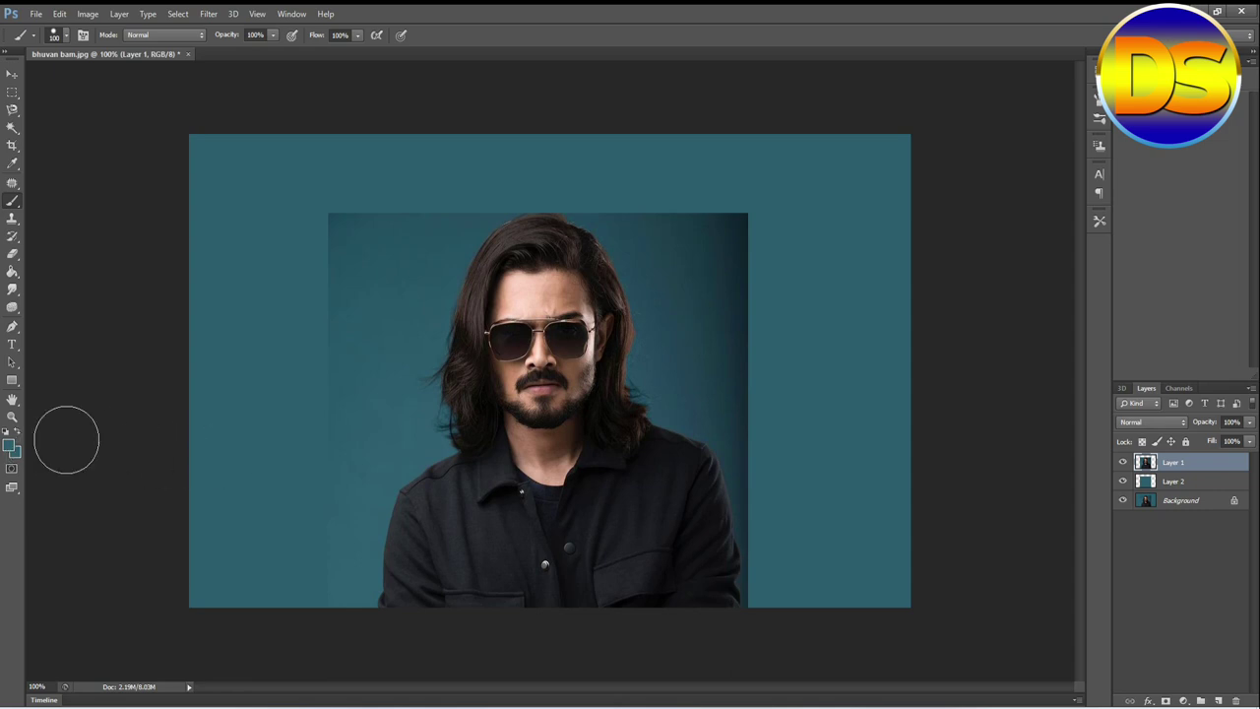
mouse_move(322, 232)
left_mouse_down()
mouse_move(318, 324)
mouse_move(340, 258)
mouse_move(338, 373)
mouse_move(346, 320)
mouse_move(333, 445)
mouse_move(393, 196)
mouse_move(382, 246)
mouse_move(407, 215)
left_mouse_up()
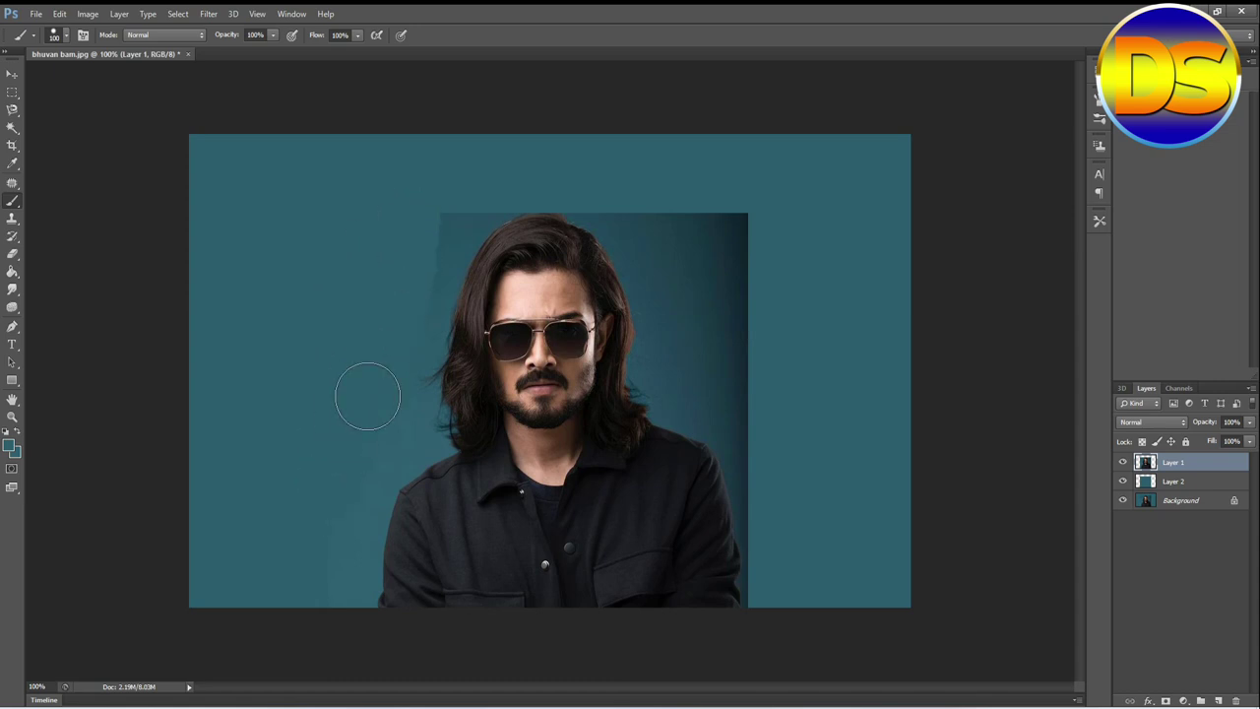
key("ctrl+plus")
scroll(140, 394, "down", 5)
key("ctrl+minus")
mouse_move(197, 394)
left_mouse_down()
mouse_move(296, 259)
mouse_move(295, 338)
mouse_move(239, 211)
left_mouse_up()
scroll(295, 337, "up", 2)
left_click_drag(837, 197, 982, 456)
key("ctrl+plus")
scroll(995, 512, "down", 3)
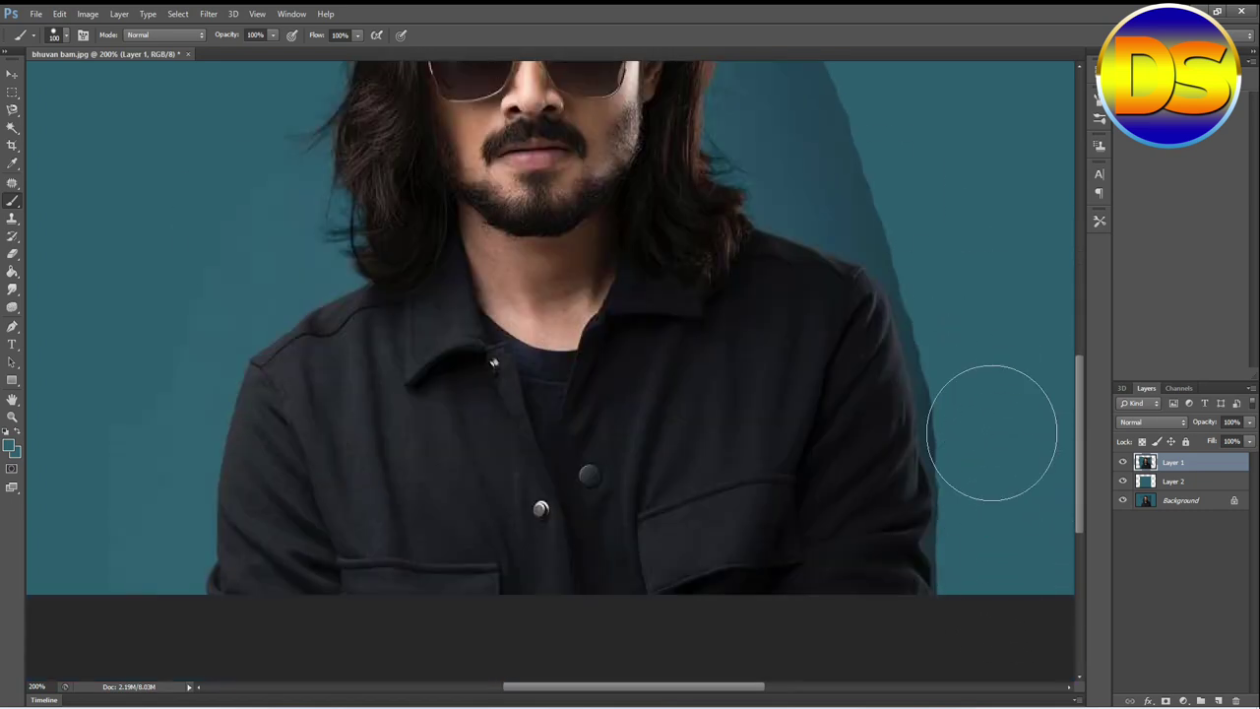
scroll(974, 374, "up", 2)
scroll(837, 263, "up", 6)
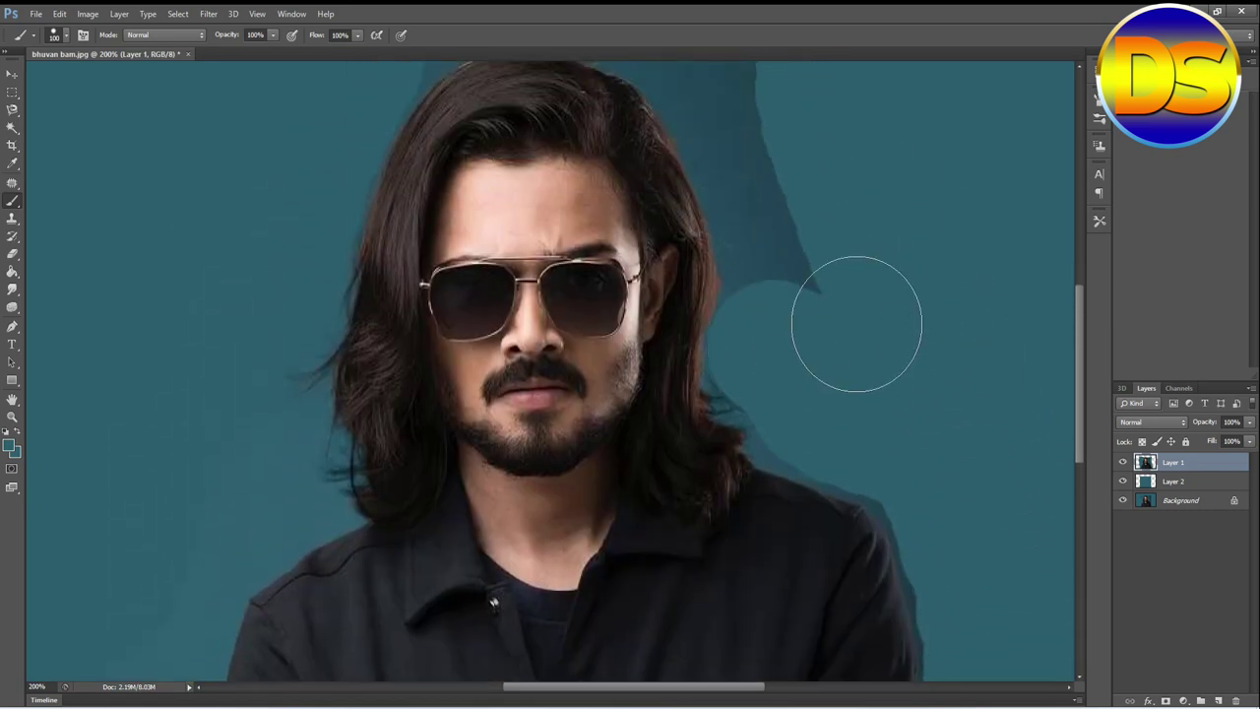
Reduce the brush size to 45 and paint away the remaining backdrop close to the hair, shoulders and sleeve.
key("bracketleft")
key("bracketleft")
key("bracketleft")
key("bracketleft")
key("bracketleft")
scroll(394, 324, "up", 1)
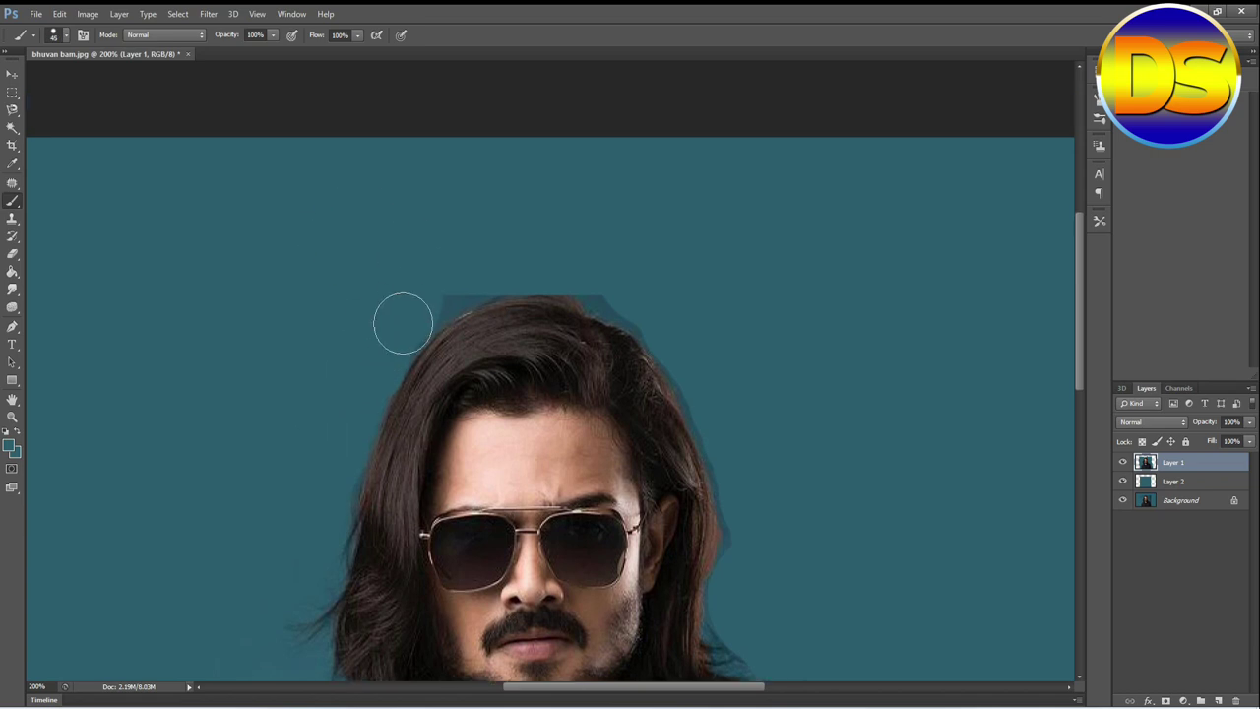
mouse_move(403, 324)
left_mouse_down()
mouse_move(509, 259)
mouse_move(605, 283)
left_mouse_up()
scroll(689, 315, "down", 1)
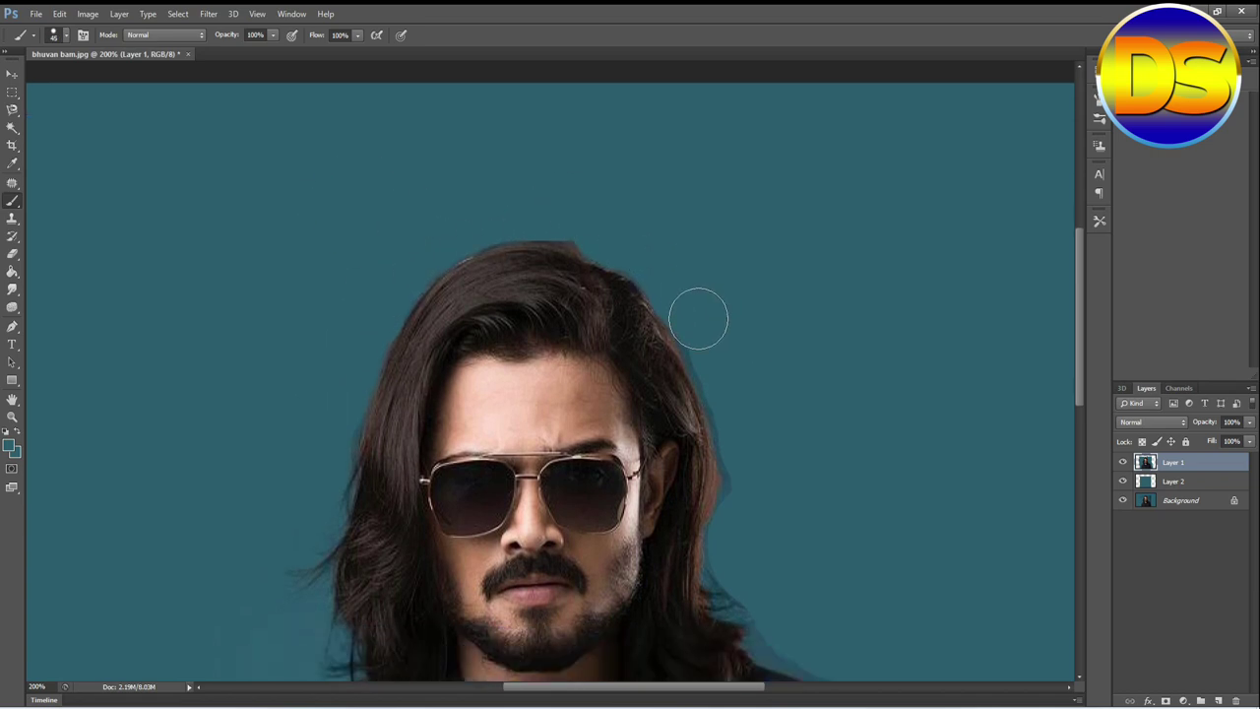
scroll(746, 464, "down", 1)
scroll(749, 433, "down", 2)
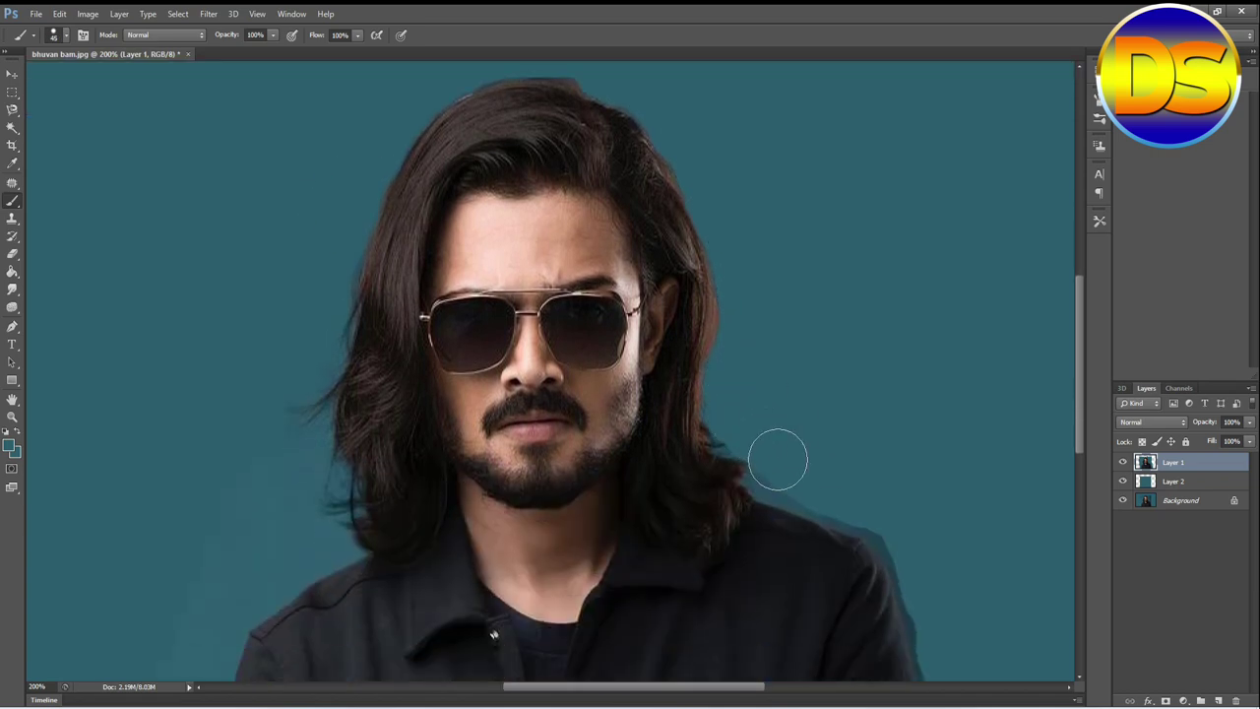
scroll(783, 394, "down", 3)
scroll(906, 355, "down", 2)
scroll(945, 414, "down", 2)
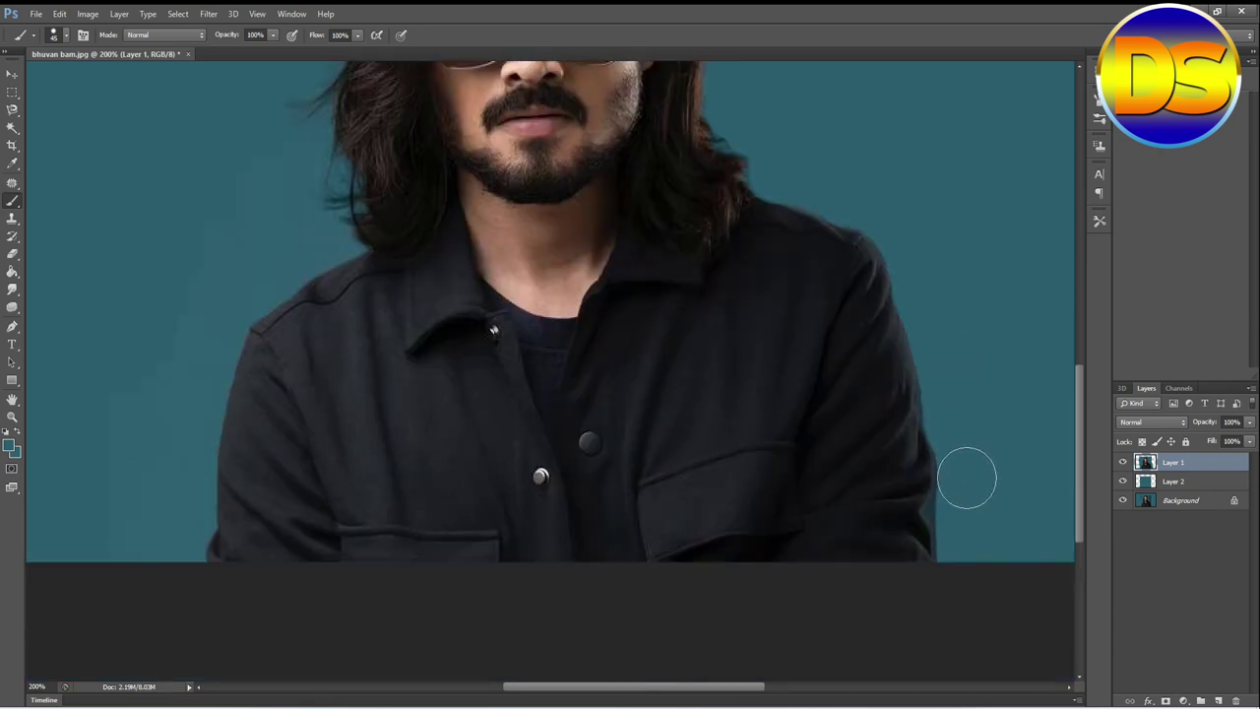
key("ctrl+minus")
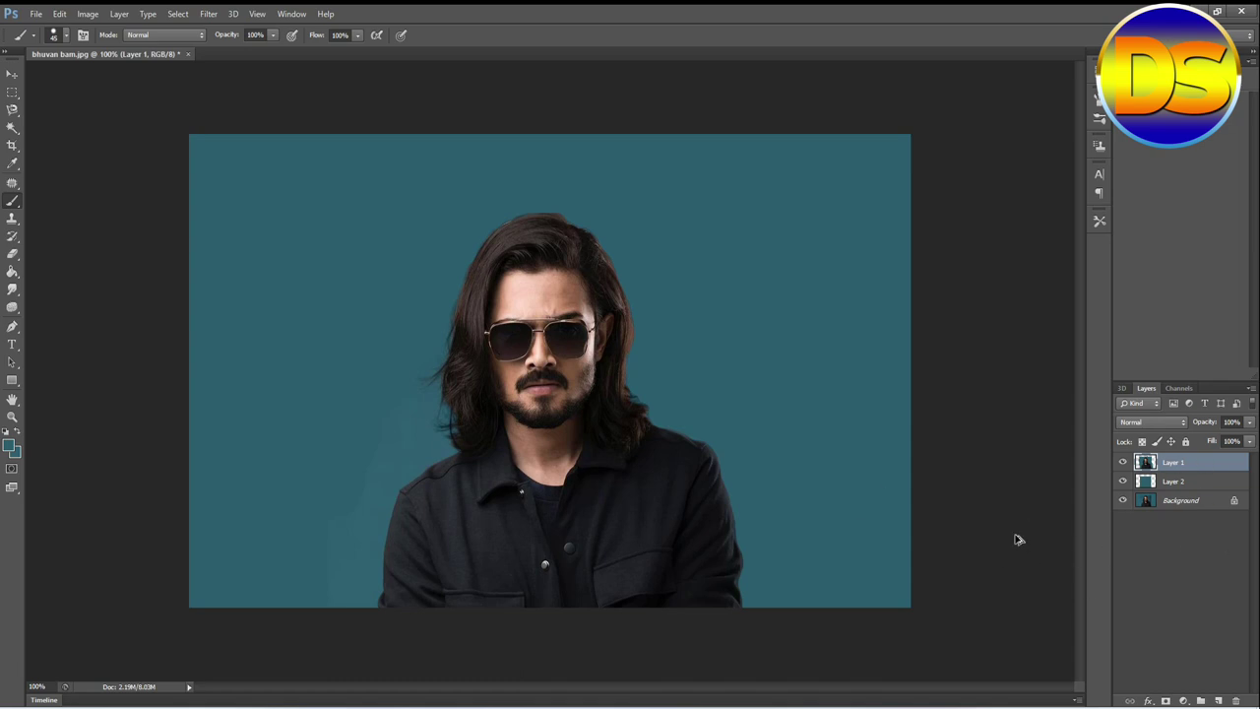
Stamp all visible layers into a new layer on top and duplicate that merged layer.
key("ctrl+alt+shift+e")
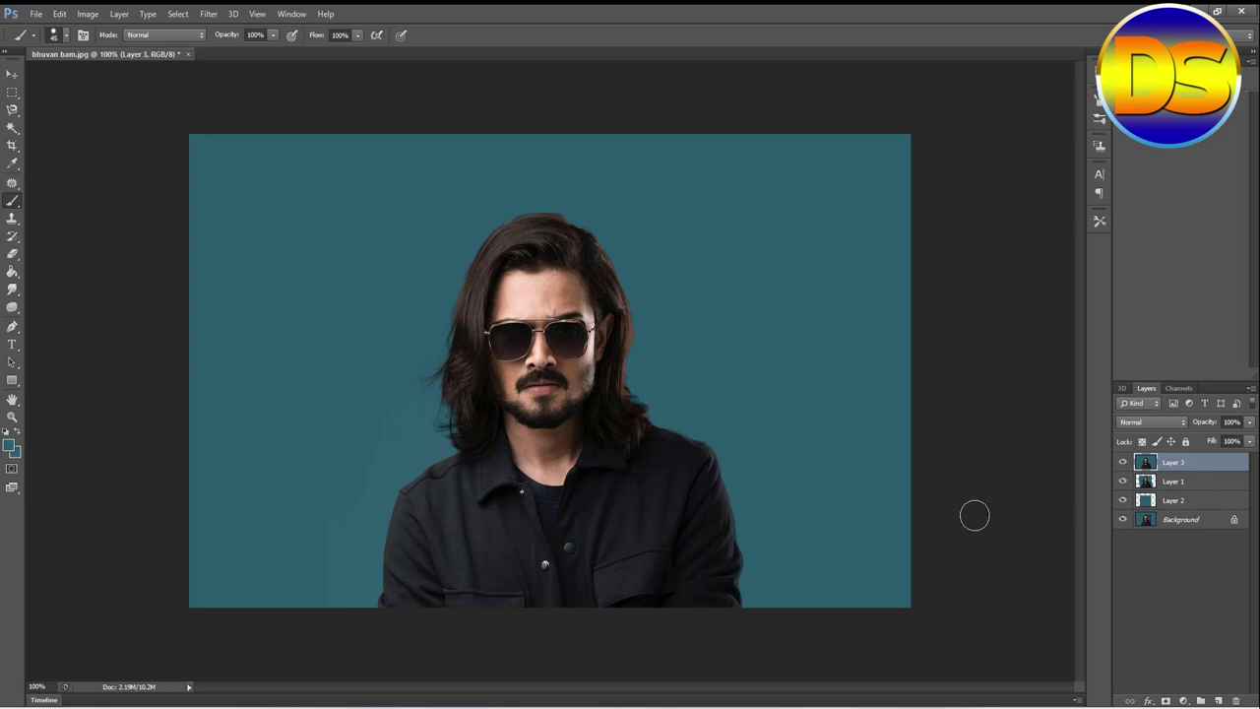
key("ctrl+j")
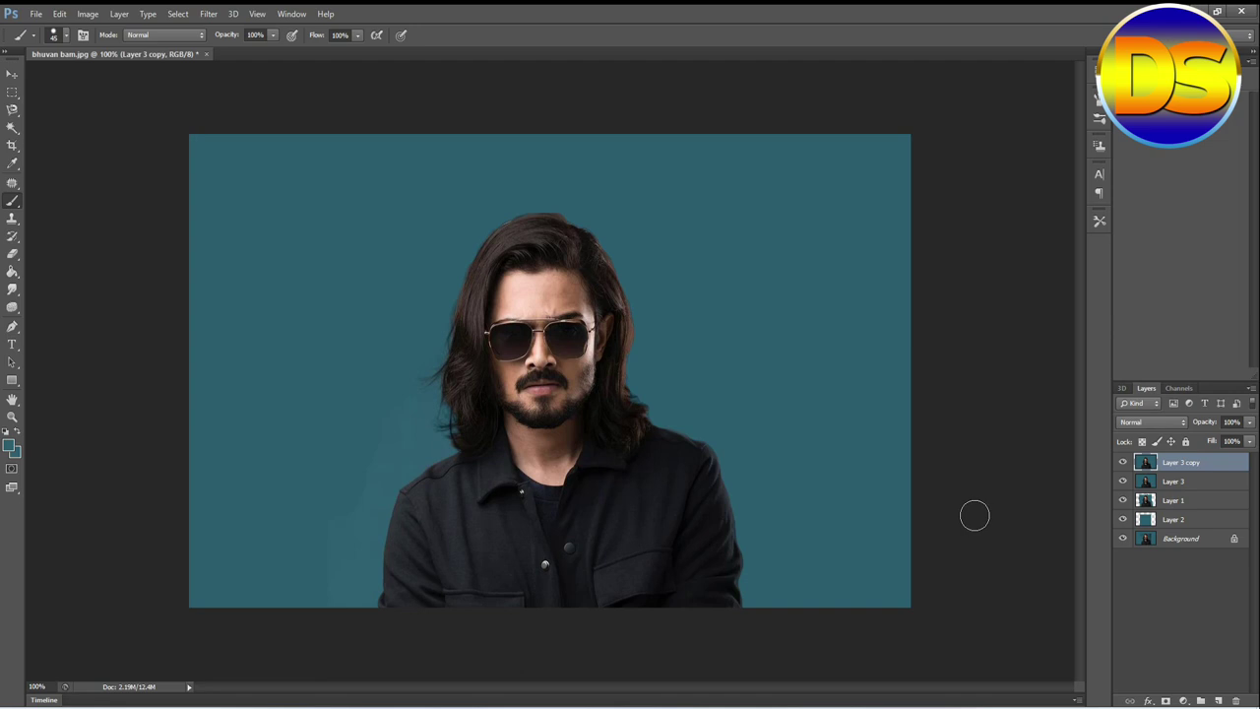
Add a Hue/Saturation adjustment layer on top with Saturation set to -100.
left_click(1184, 701)
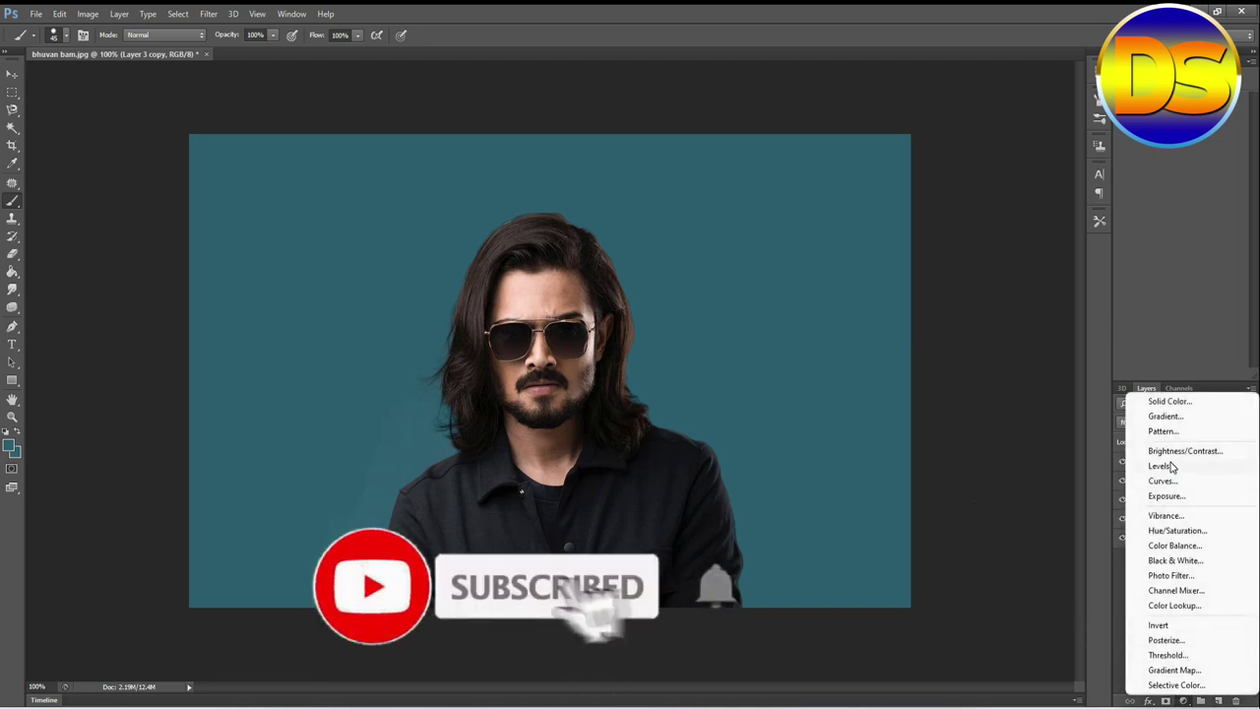
left_click(1179, 533)
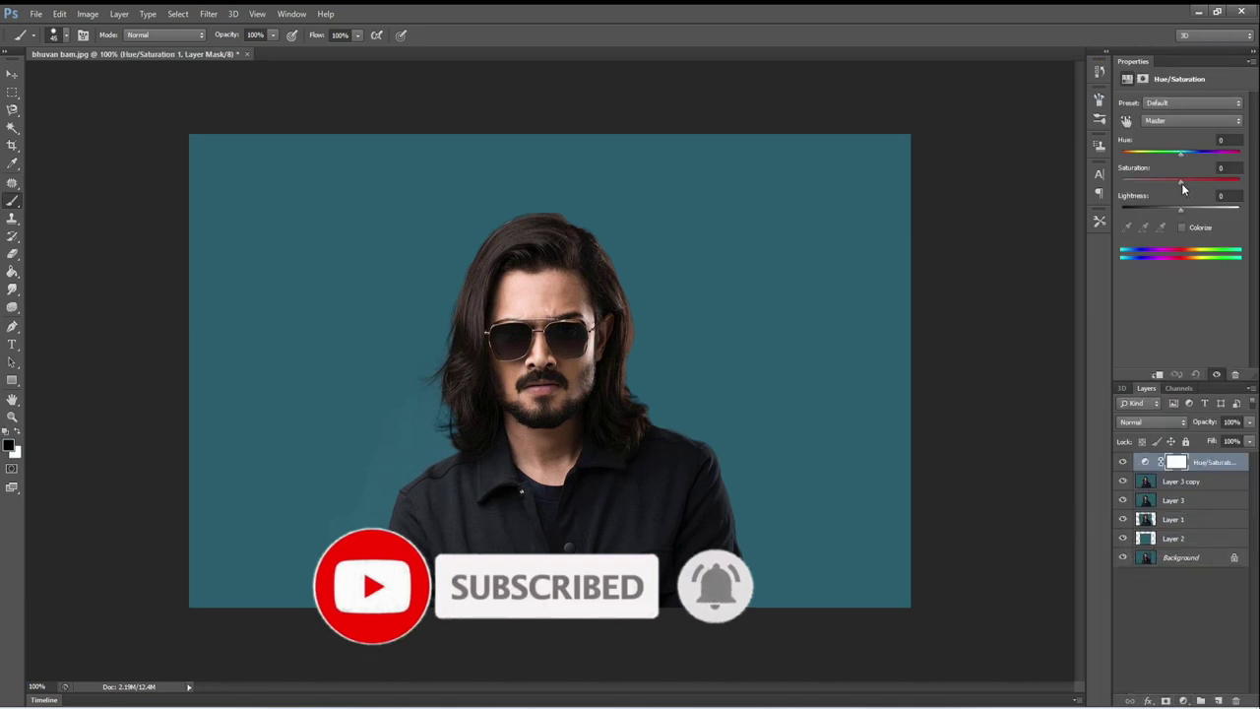
left_click_drag(1181, 183, 1103, 189)
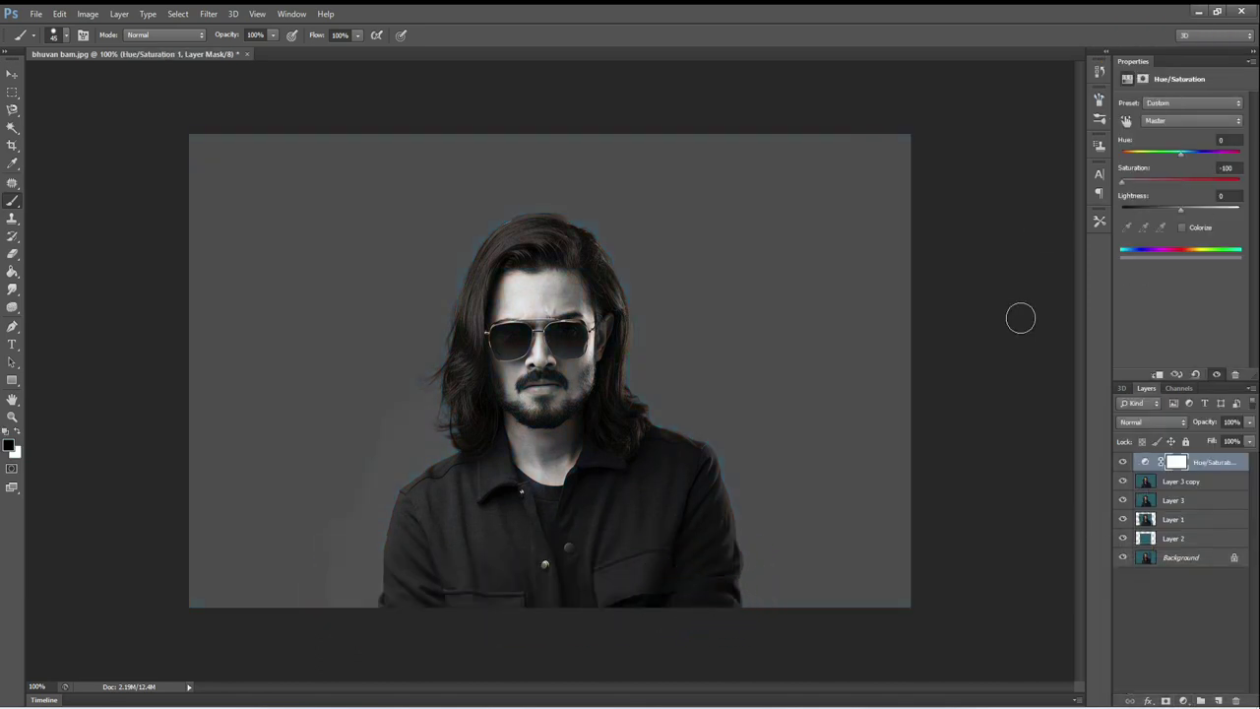
Invert the colors of Layer 3 copy and set its blend mode to Color Dodge.
left_click(1175, 485)
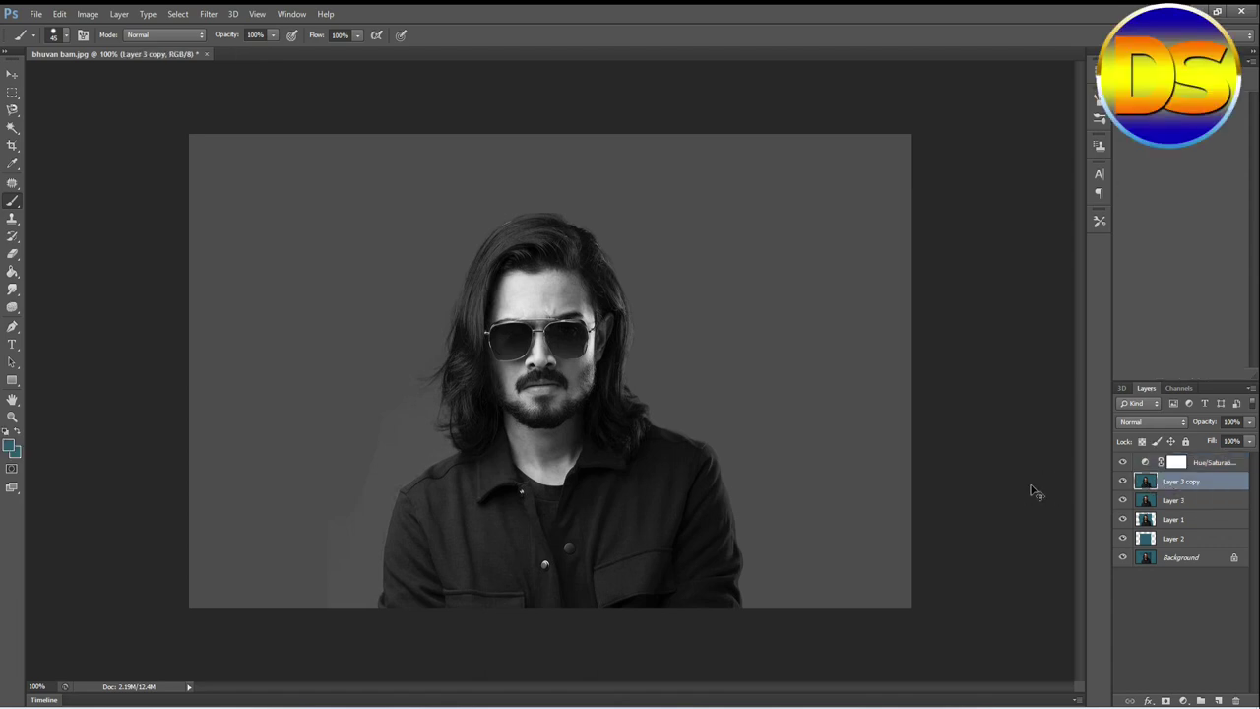
key("ctrl+i")
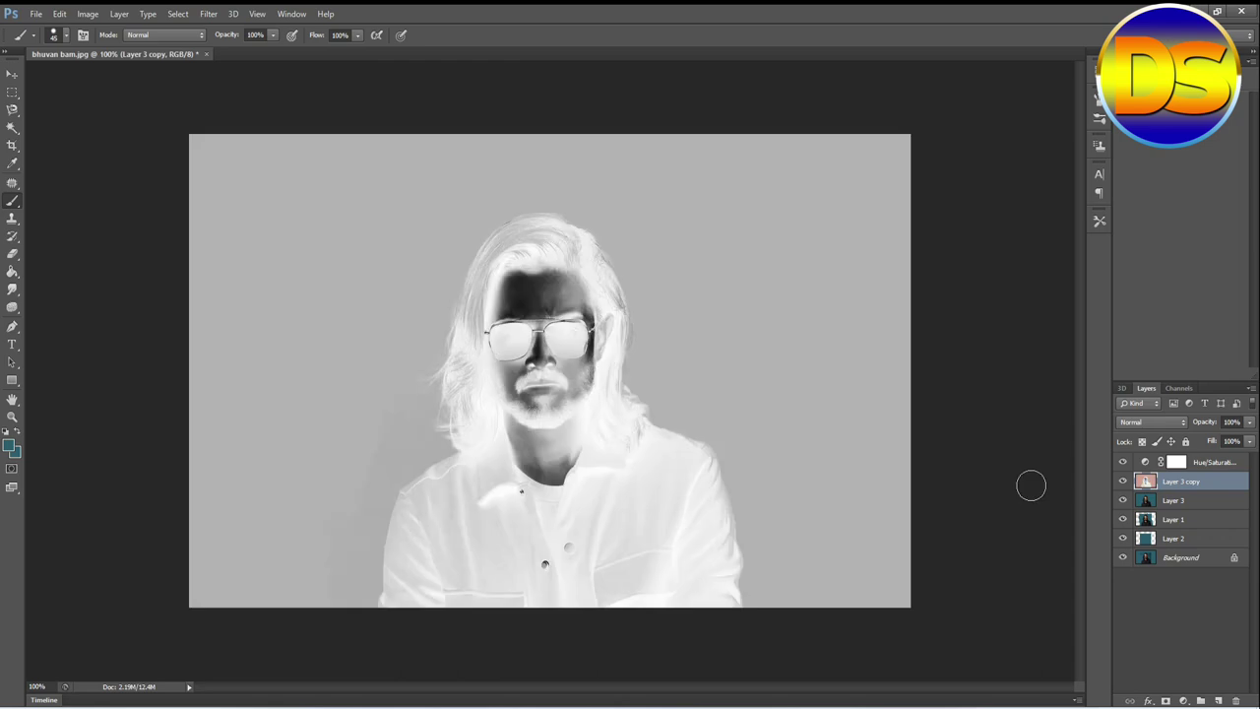
left_click(1166, 421)
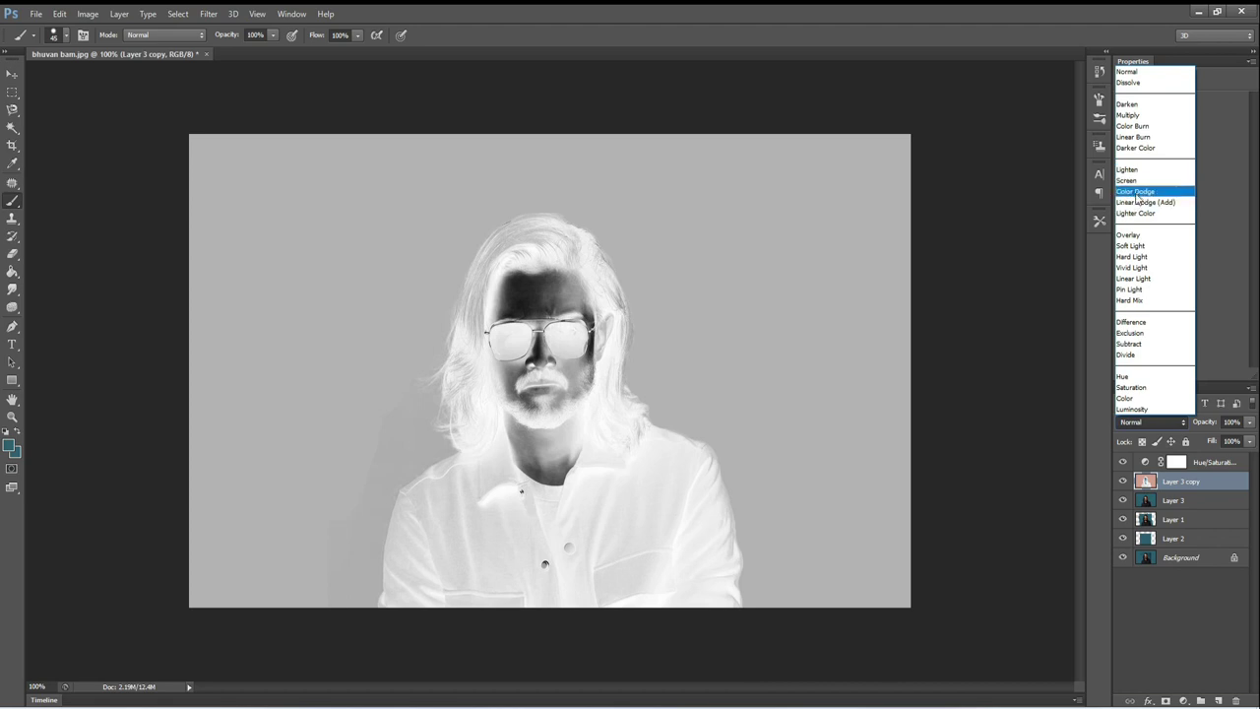
left_click(1139, 194)
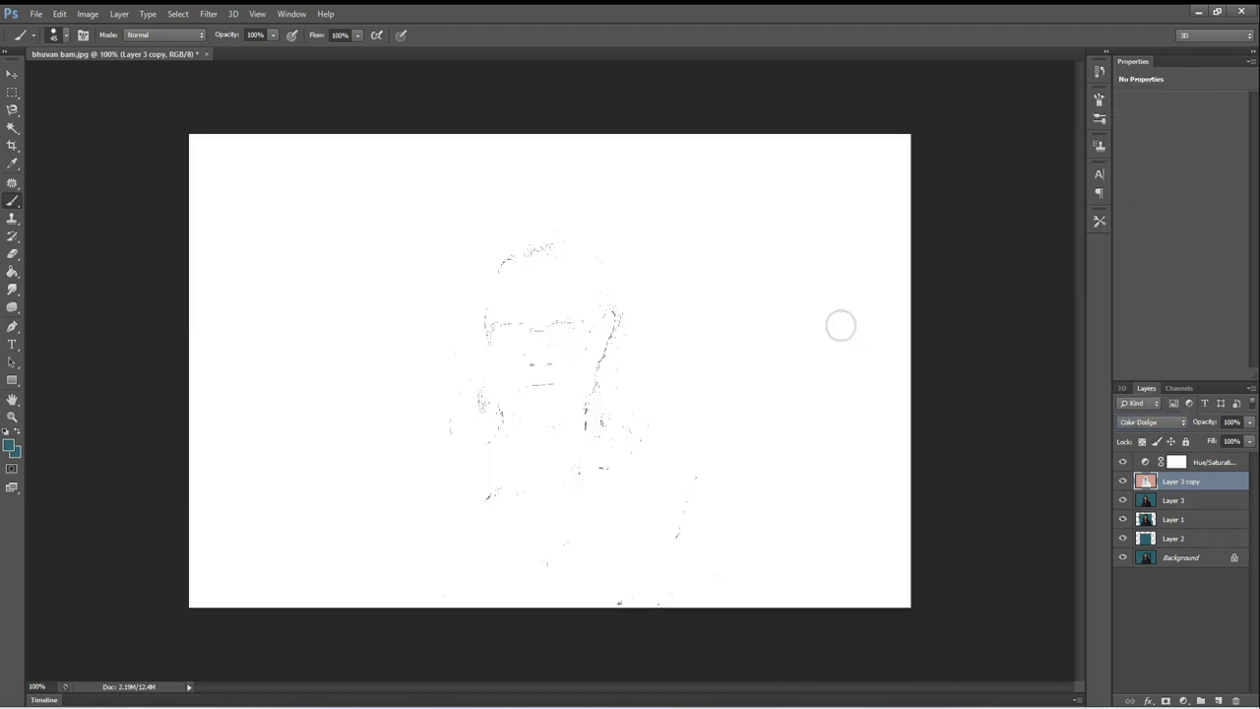
Apply a Gaussian Blur with a radius of 30.5 pixels to Layer 3 copy.
left_click(210, 14)
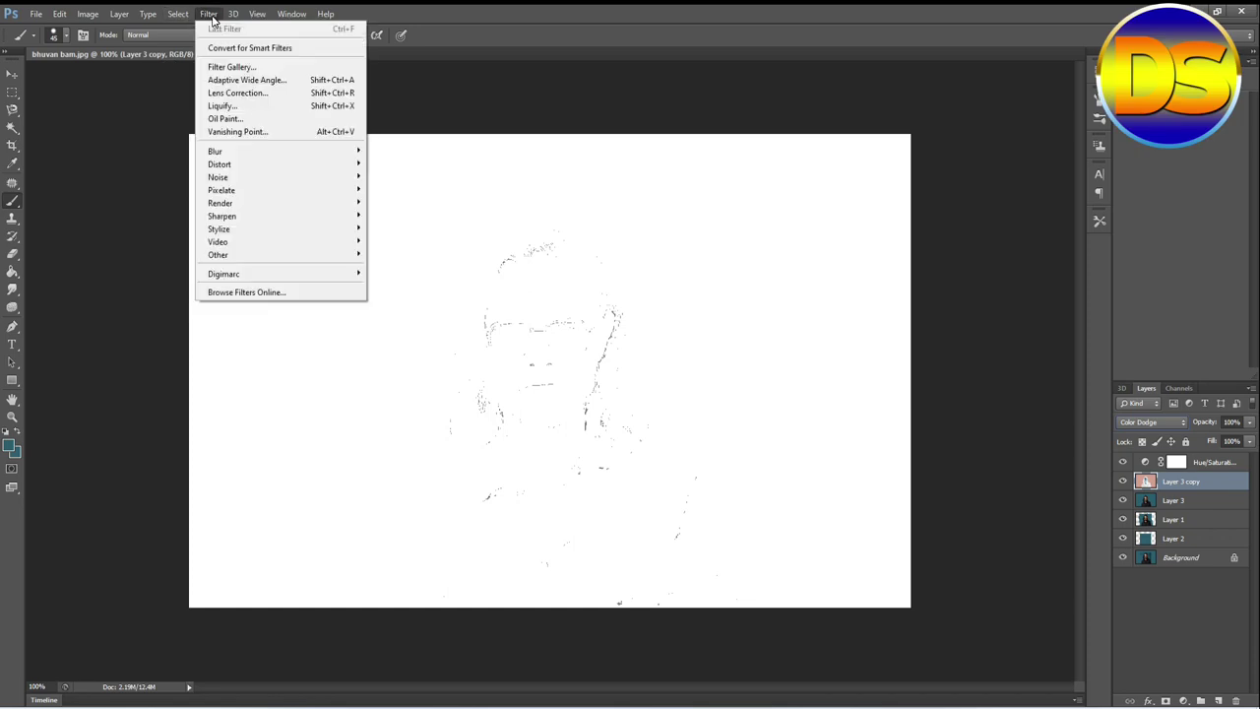
mouse_move(226, 154)
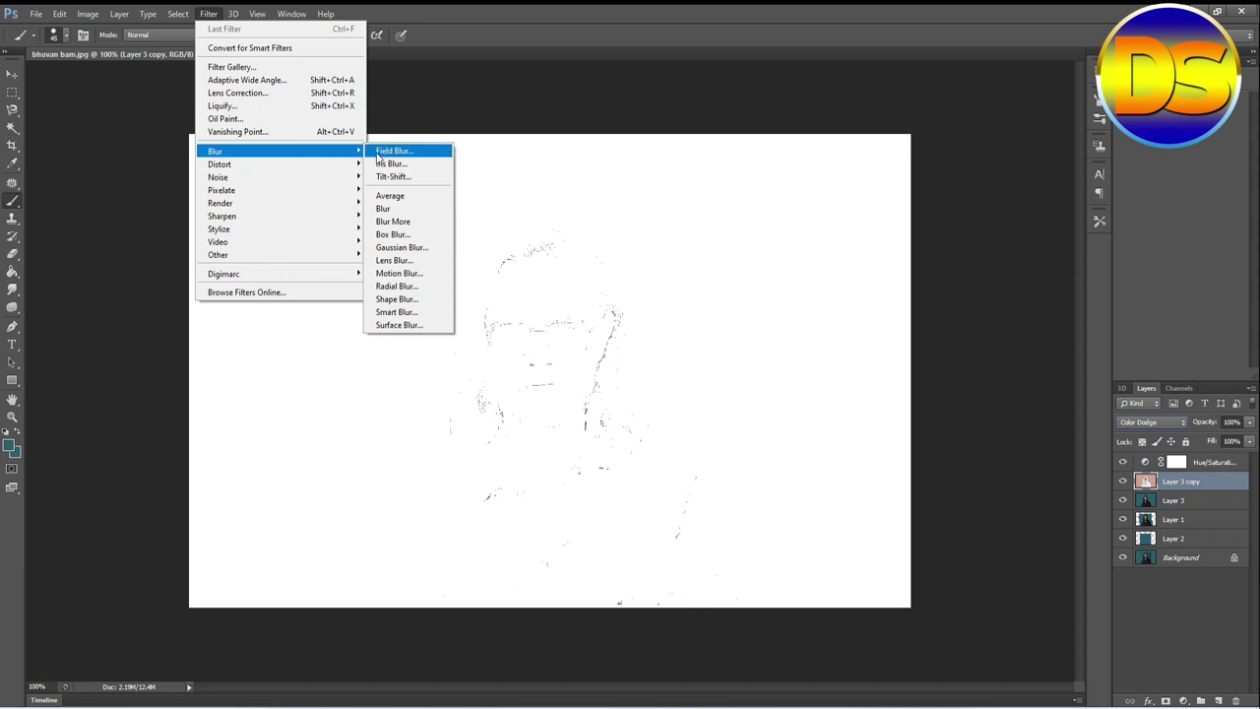
left_click(399, 248)
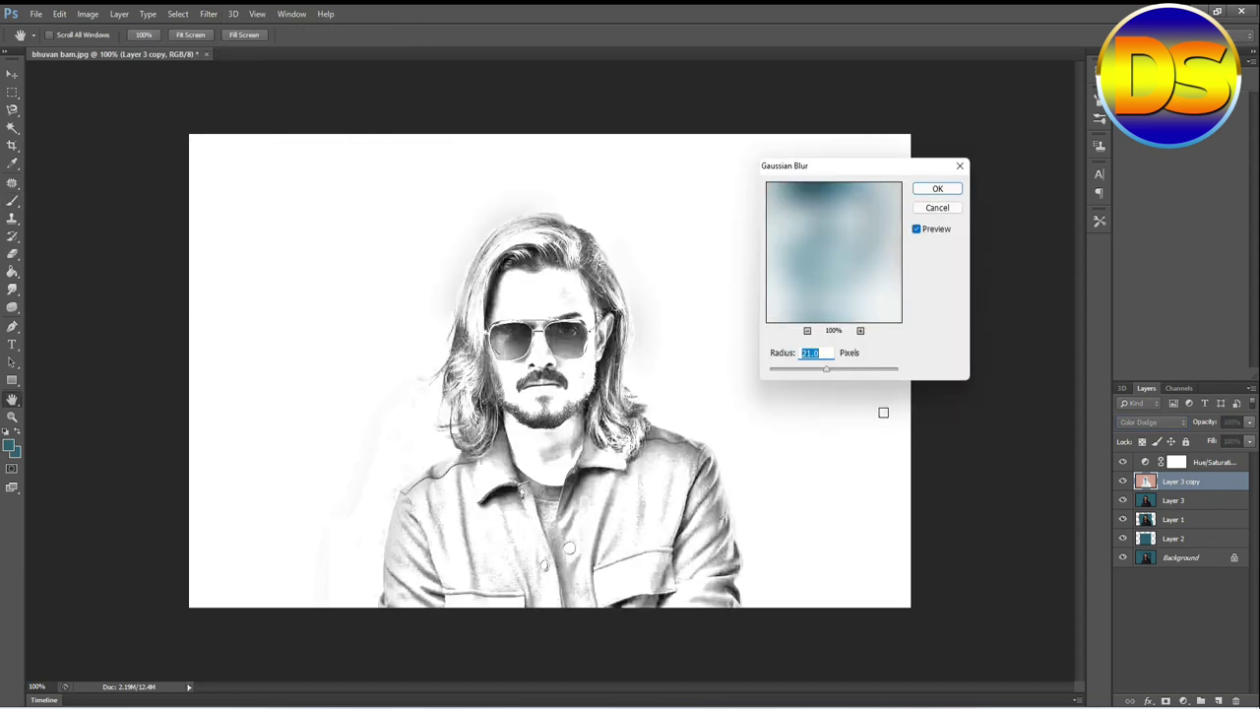
left_click(824, 357)
left_click_drag(827, 370, 832, 375)
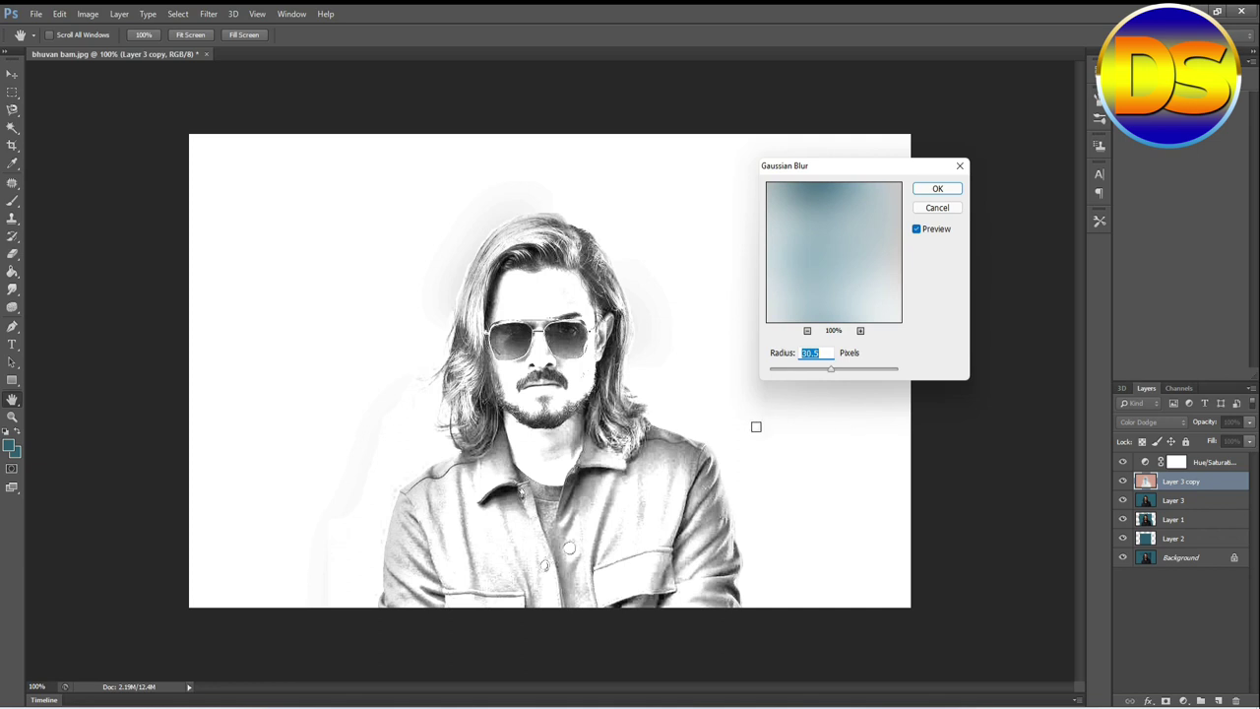
left_click(935, 189)
key("b")
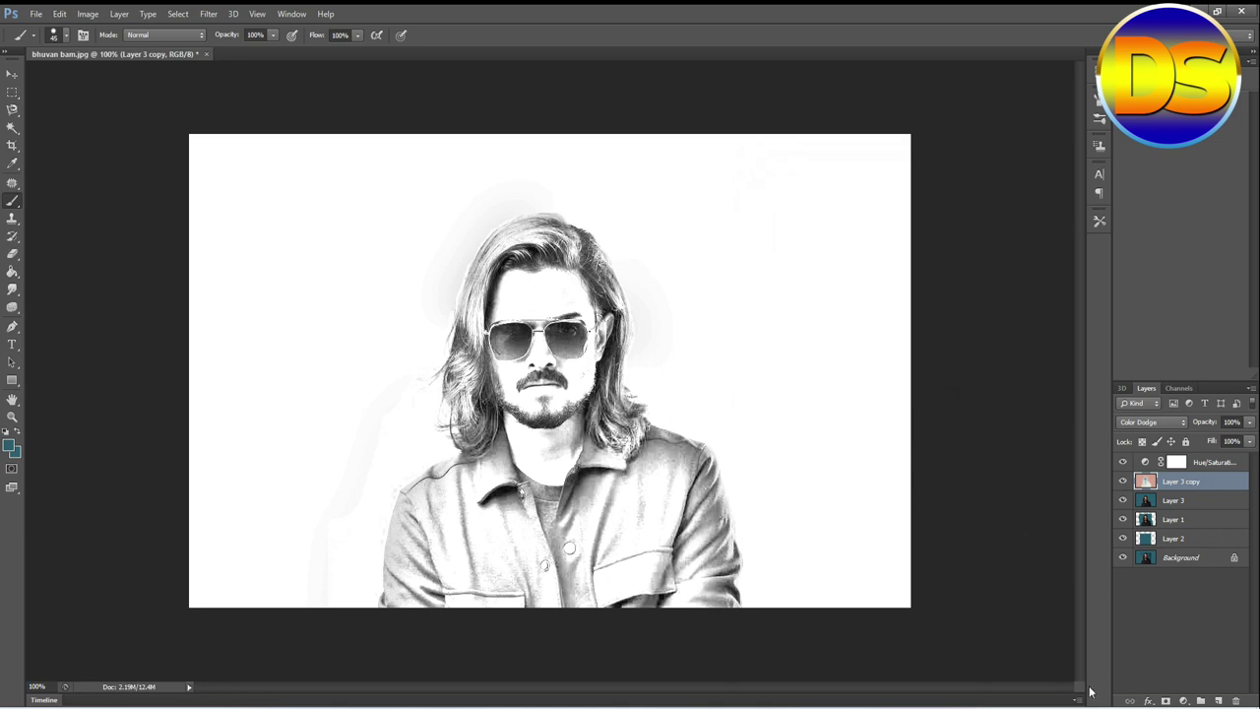
Add a Levels adjustment layer above Layer 3 copy with midtones at 0.74 and the white input level at 245.
left_click(1184, 699)
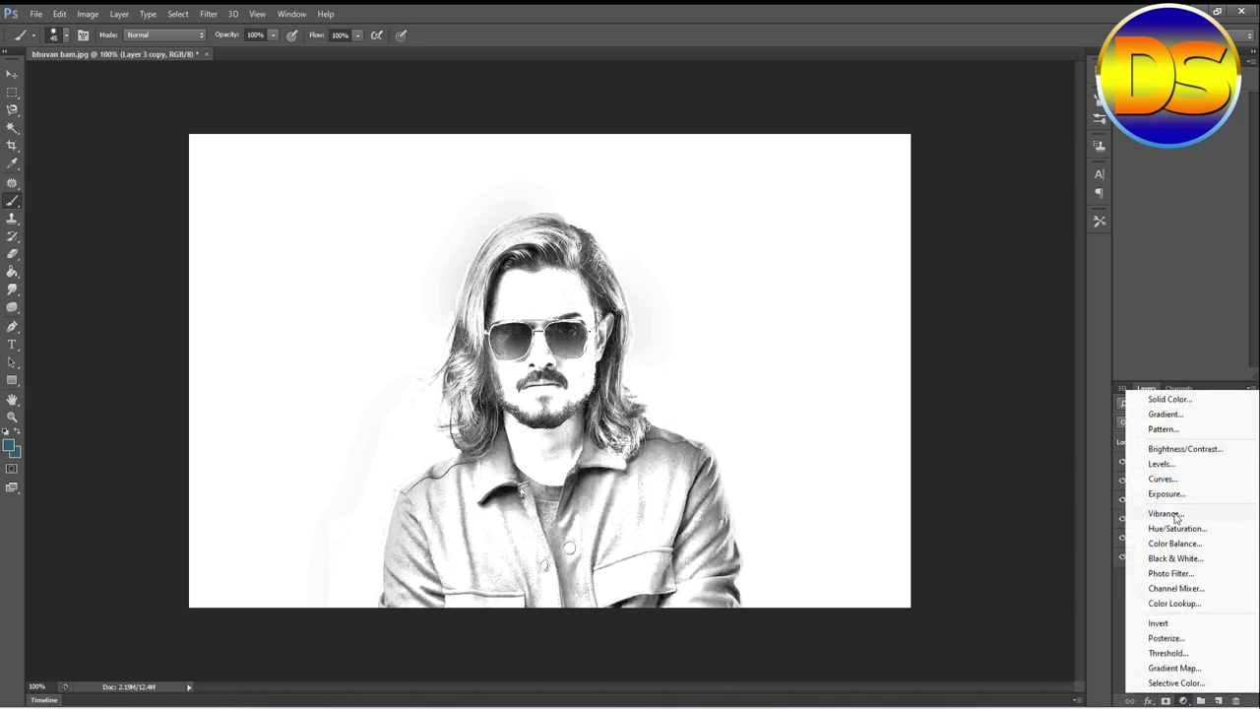
left_click(1167, 465)
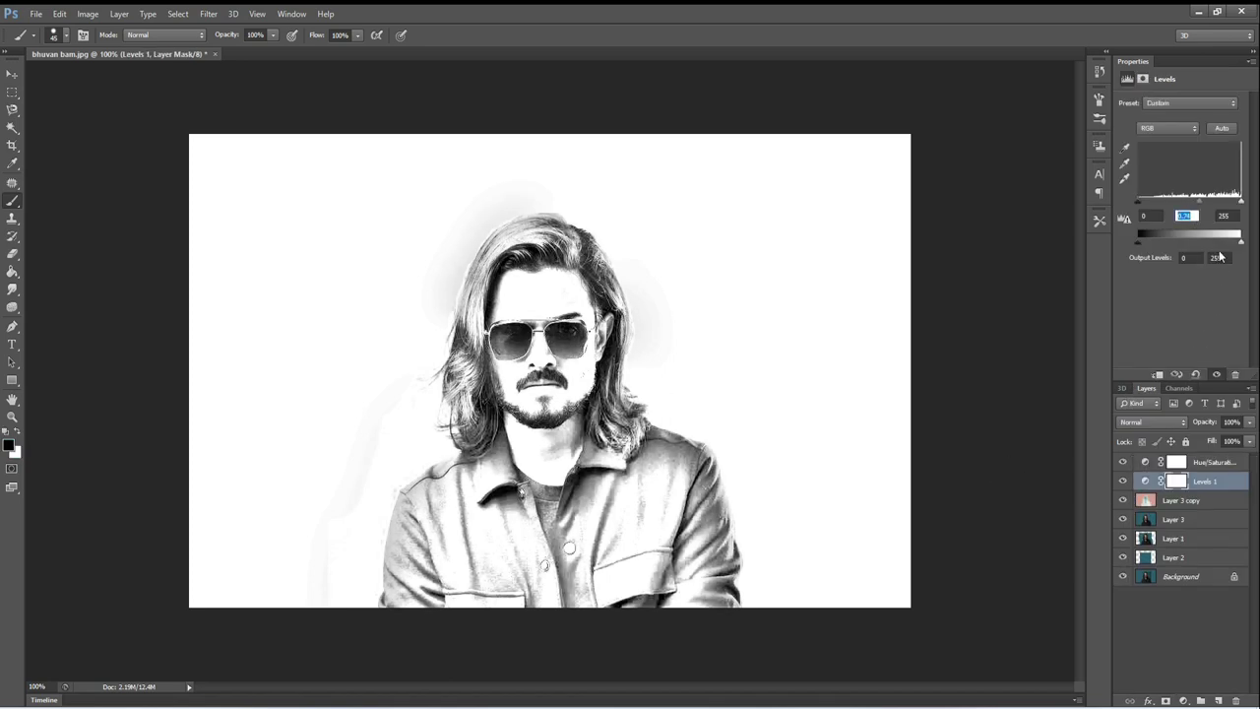
key("Tab")
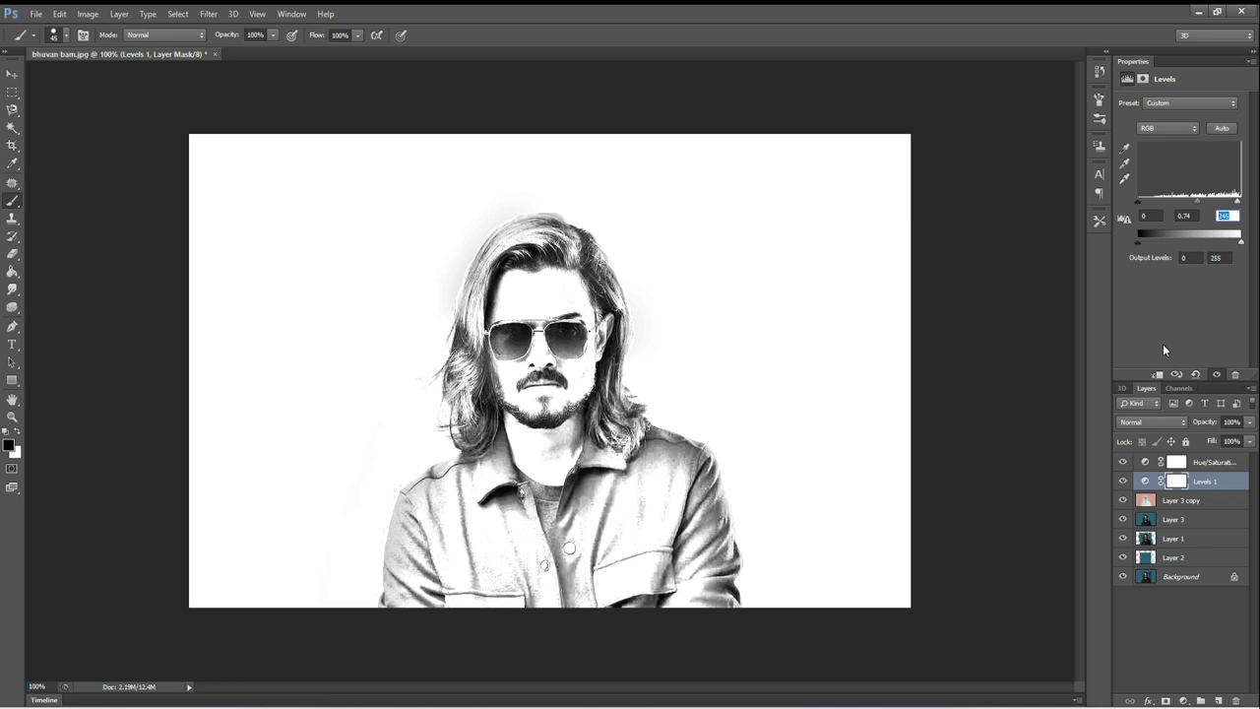
left_click(1184, 215)
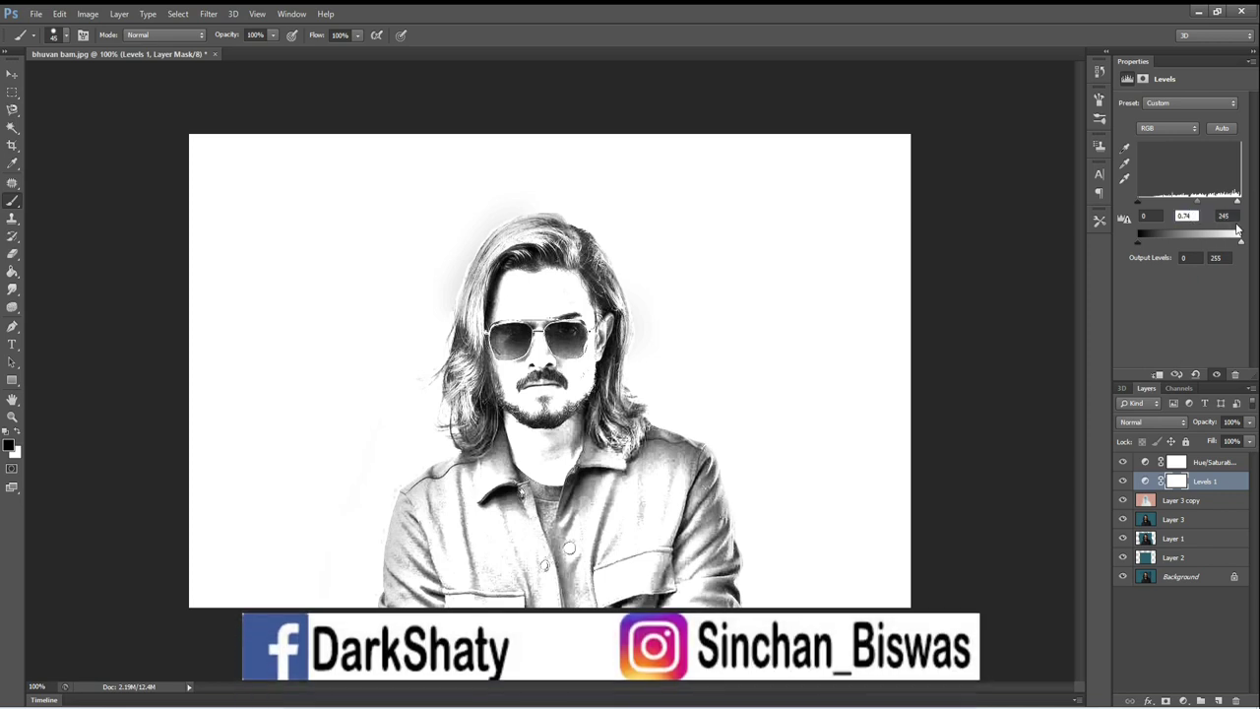
key("Tab")
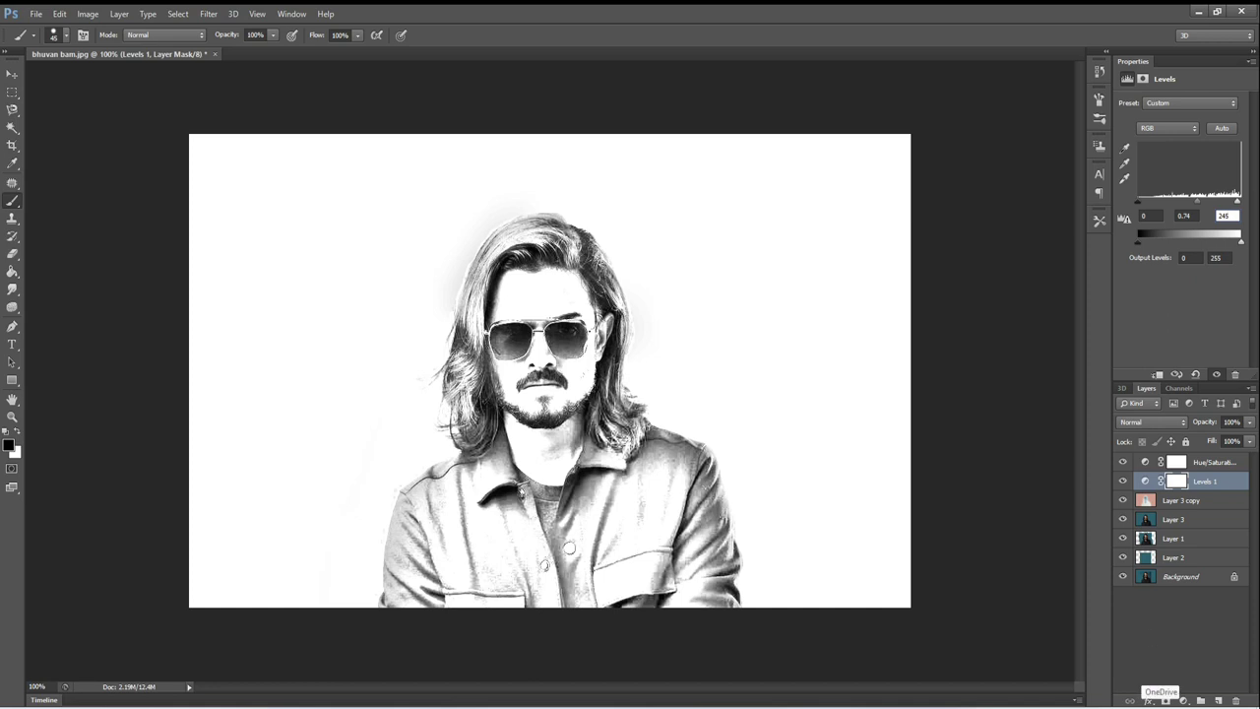
Add a Brightness/Contrast adjustment layer above Levels 1, slightly lowering the brightness and raising the contrast.
left_click(1183, 701)
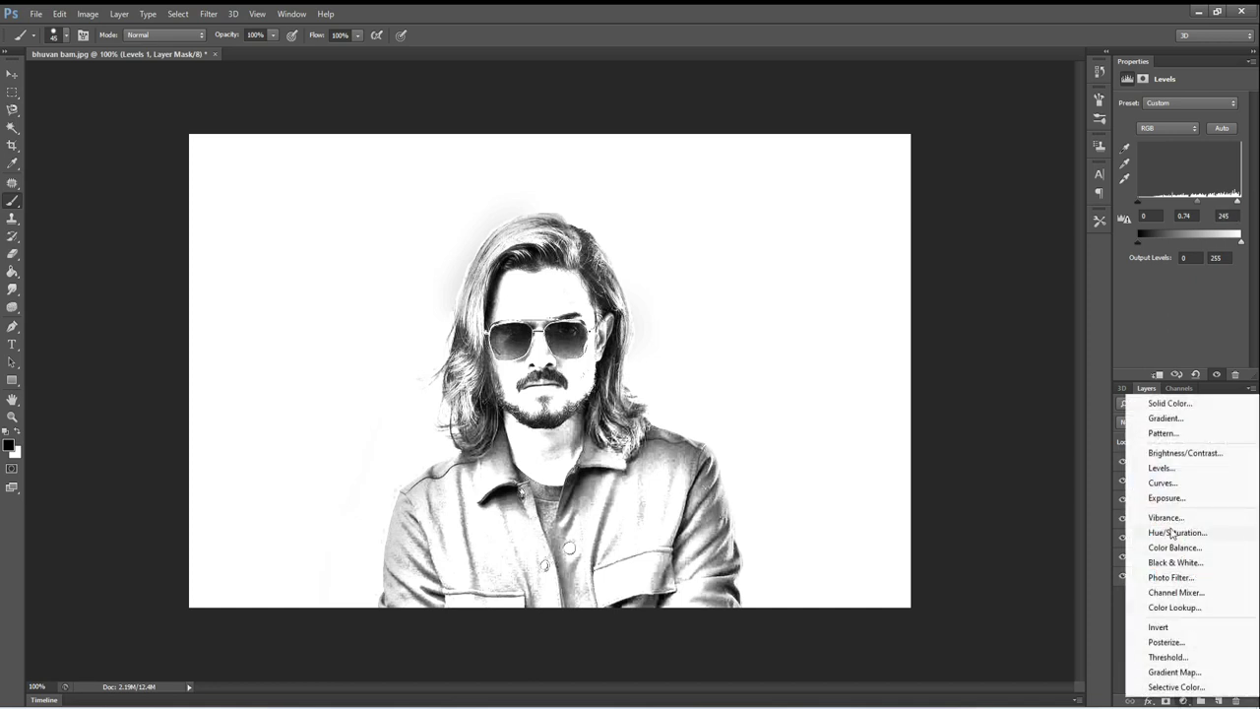
left_click(1176, 453)
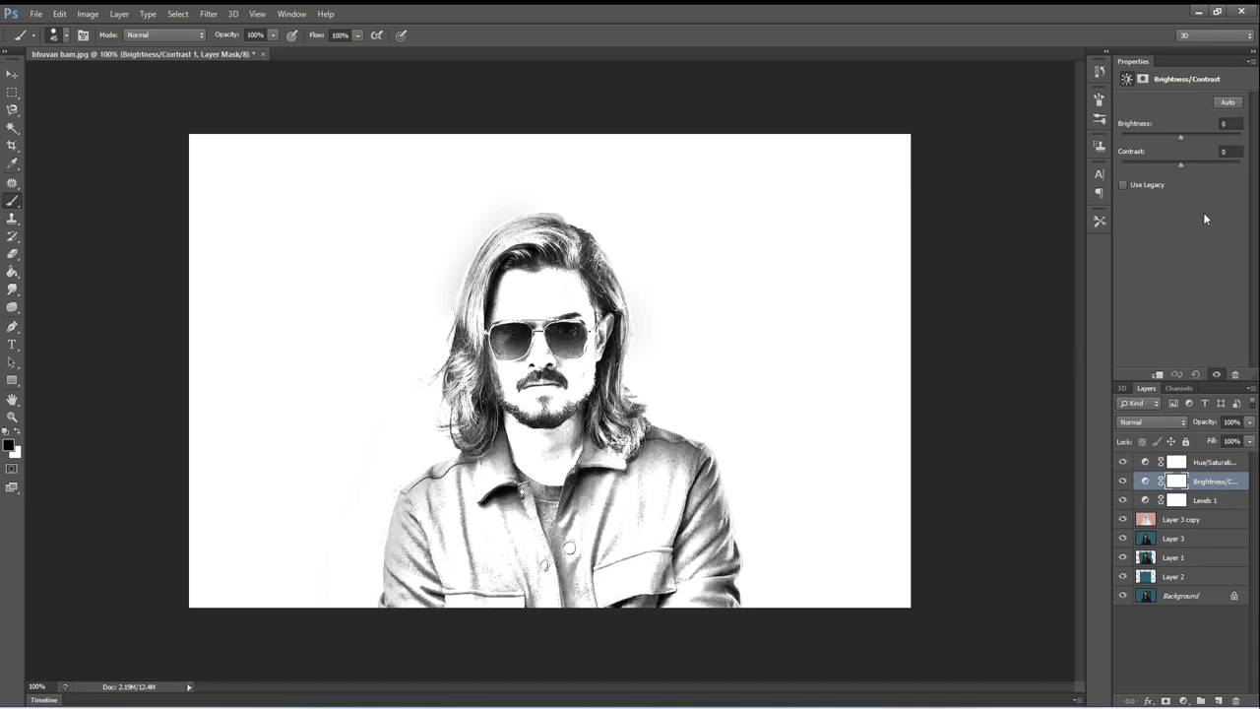
left_click(1231, 124)
key("Down")
key("Down")
key("Down")
key("Down")
key("Down")
key("Down")
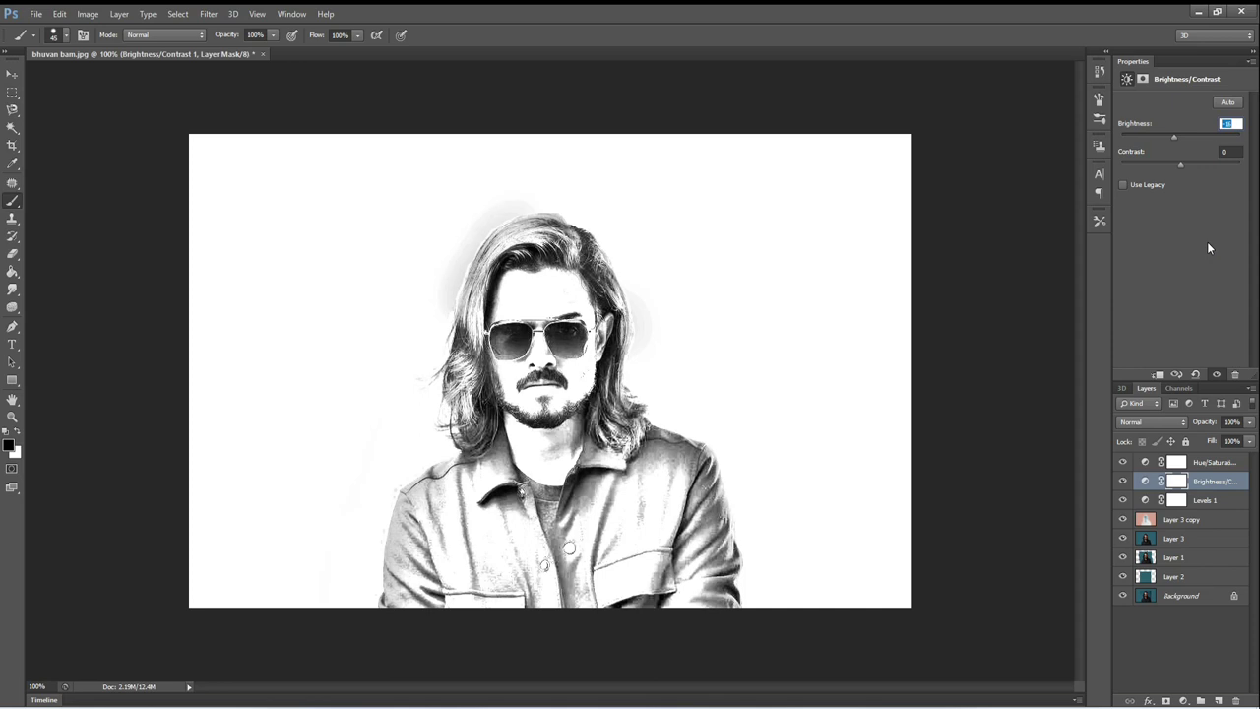
key("Tab")
key("shift+Up")
Stamp all visible layers into a new layer above the Hue/Saturation adjustment and switch to the Rectangular Marquee tool.
left_click(1202, 465)
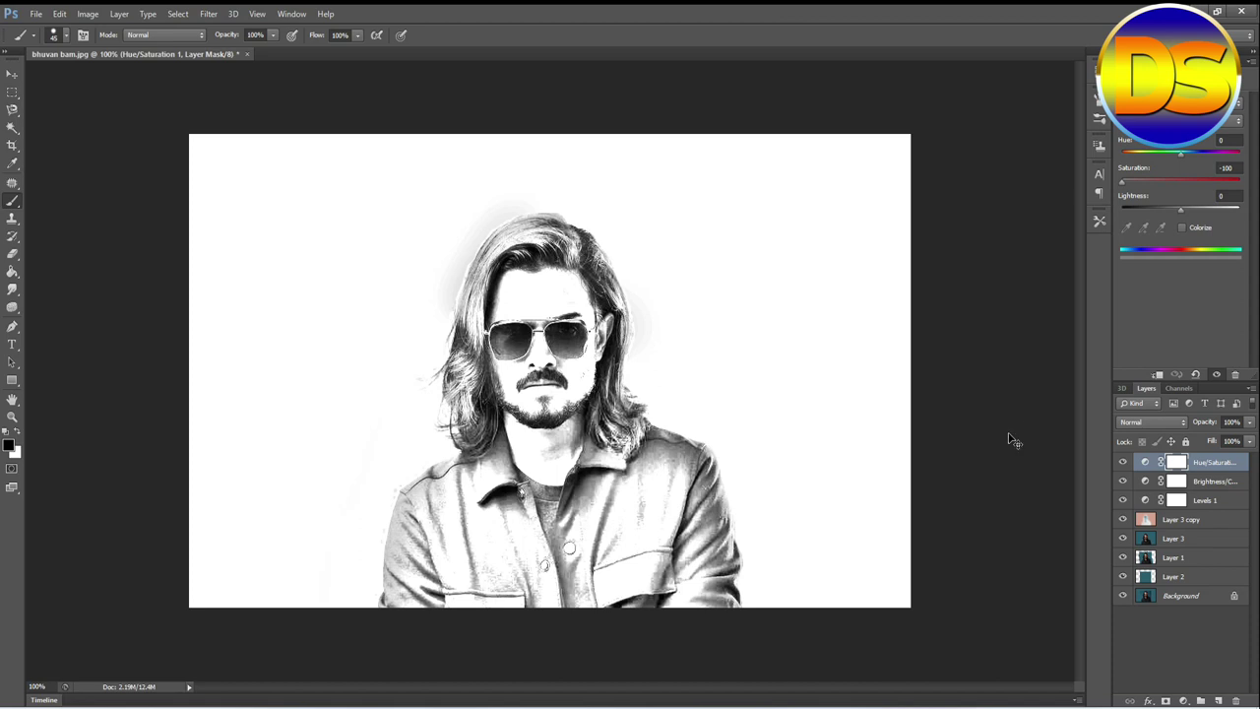
key("ctrl+shift+alt+e")
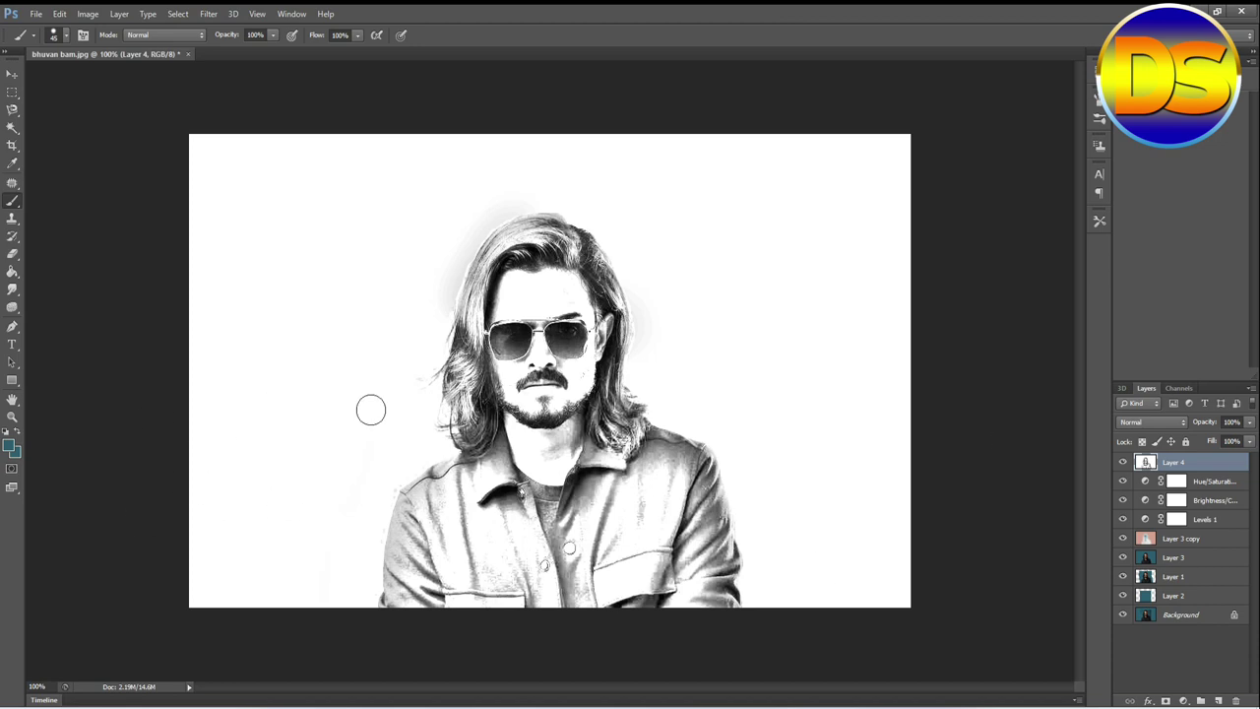
left_click(11, 93)
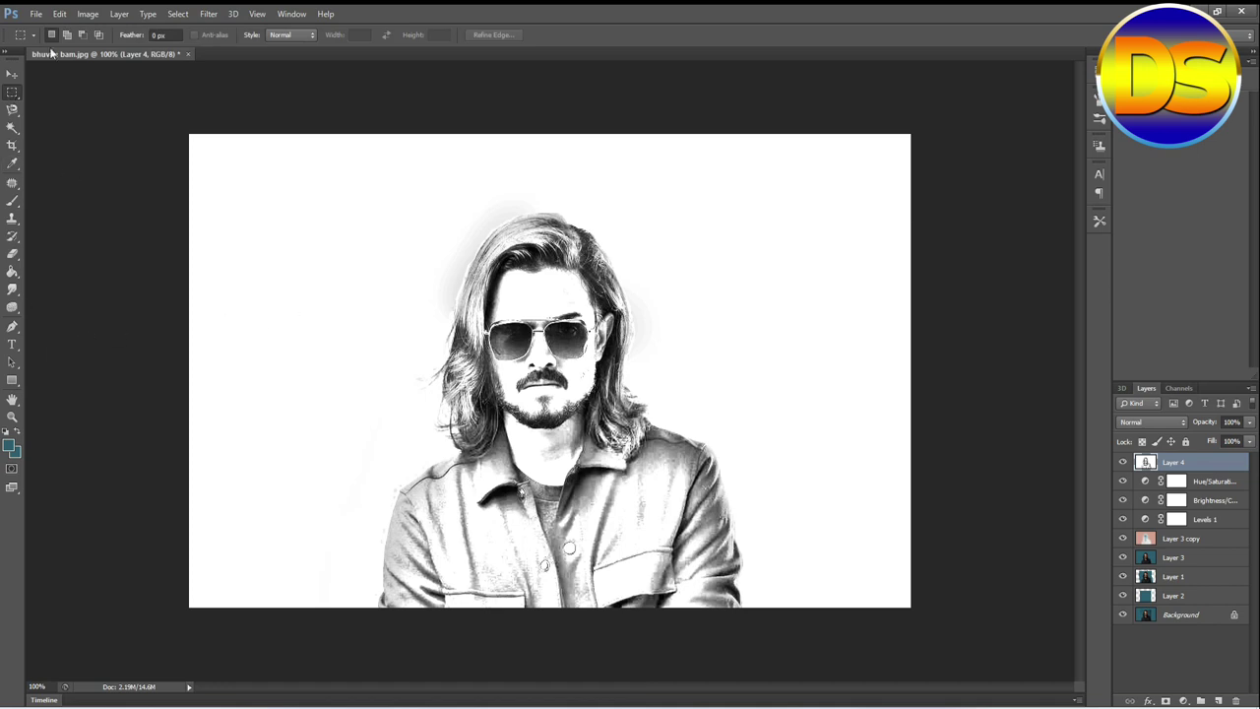
Save a JPEG copy of the image in the aa test folder under the name Pencil art.
left_click(36, 14)
left_click(59, 173)
left_click(497, 437)
left_click(477, 530)
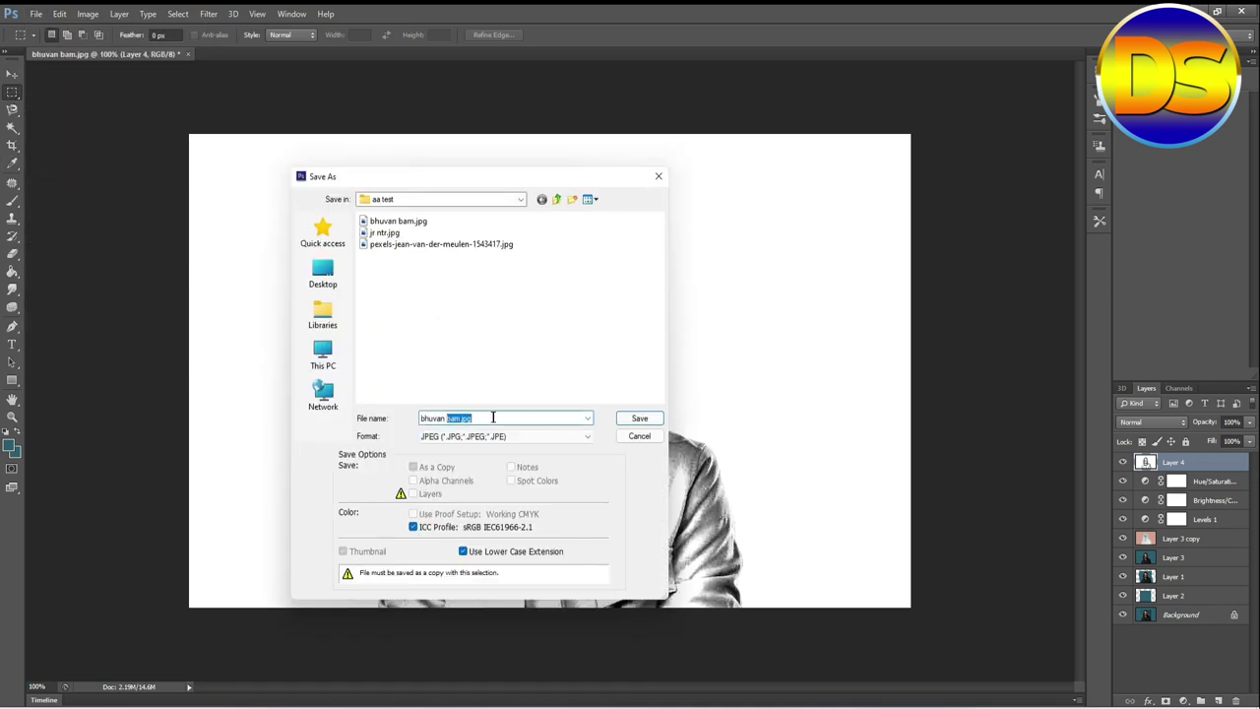
left_click(493, 418)
type("Pencil art")
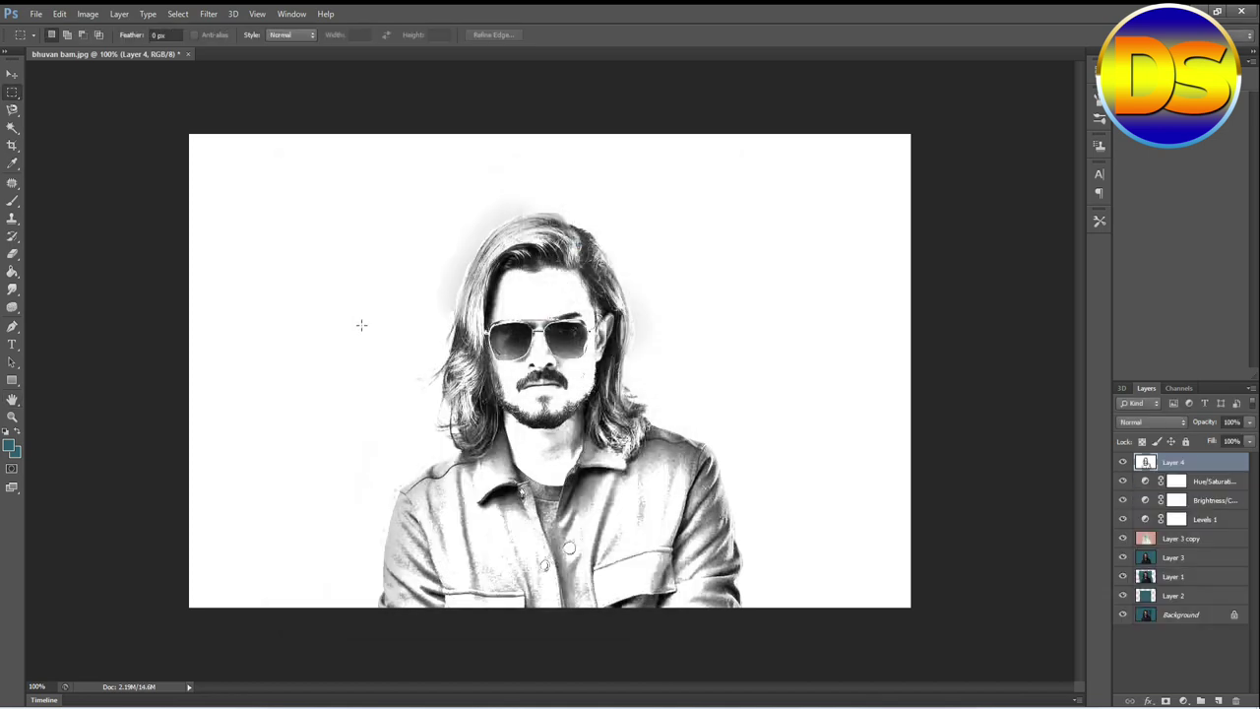